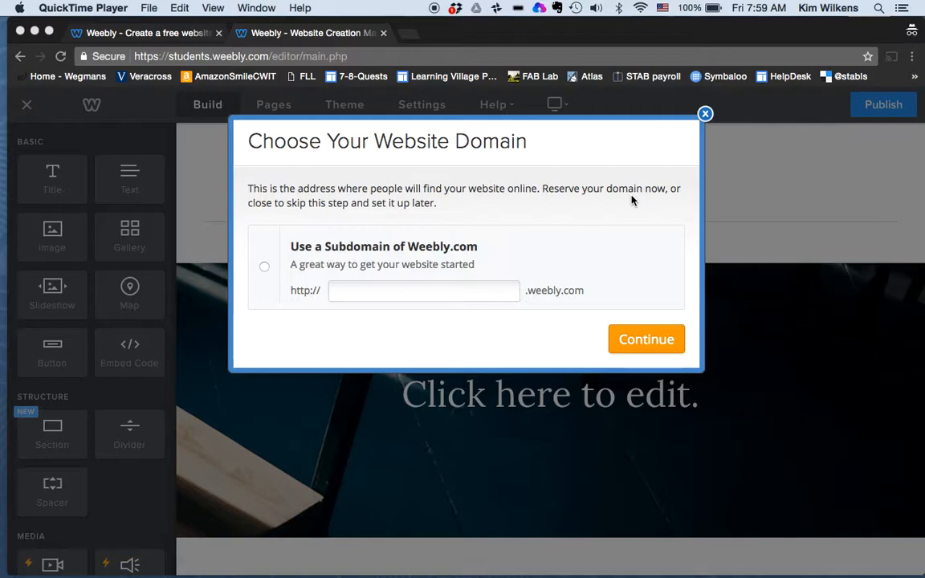
- Reserve the Weebly subdomain missbit2017 as the website's domain
{"action": "left_click", "coordinate": [334, 264]}
{"action": "left_click", "coordinate": [265, 268]}
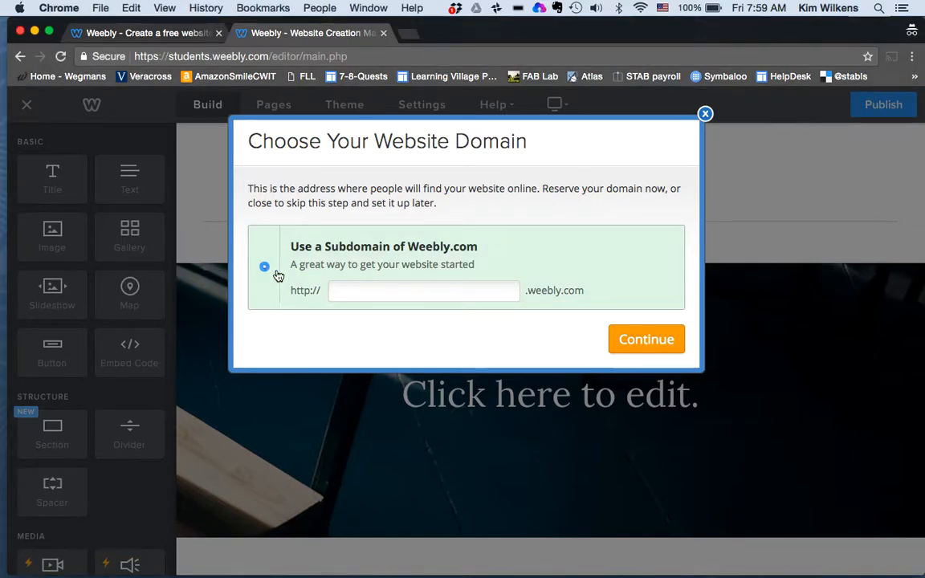
{"action": "left_click", "coordinate": [459, 286]}
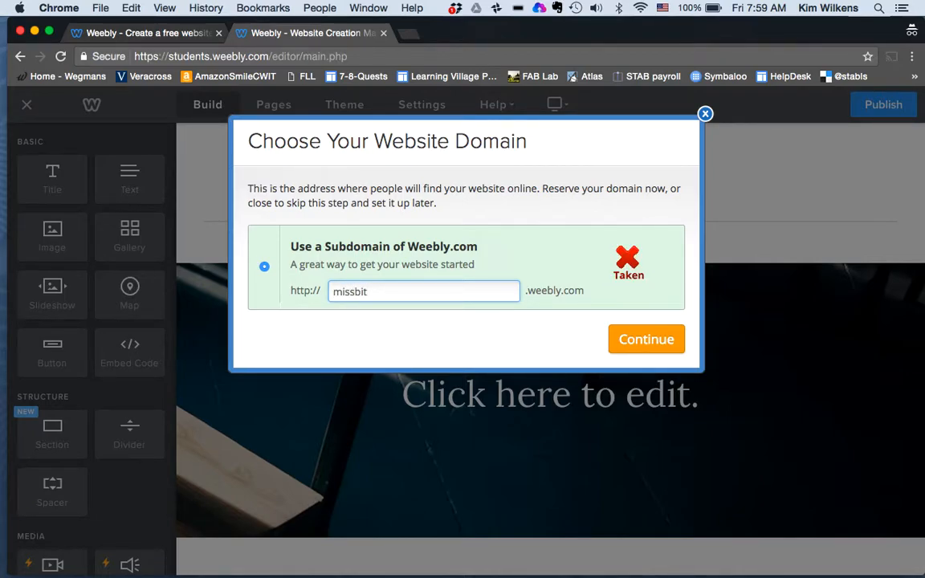
{"action": "type", "text": "2017"}
{"action": "left_click", "coordinate": [647, 338]}
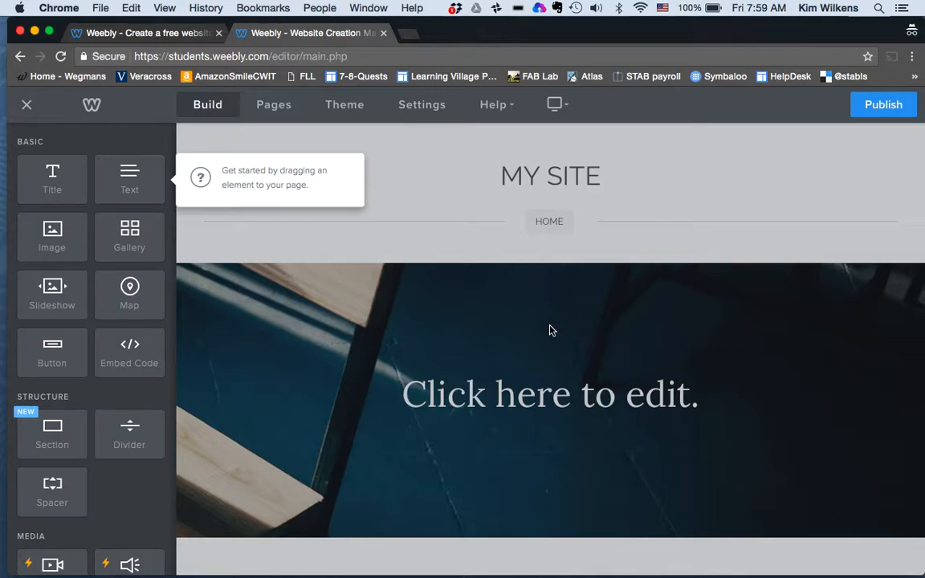
- Open the theme gallery and look through the Portfolio themes
{"action": "left_click", "coordinate": [344, 107]}
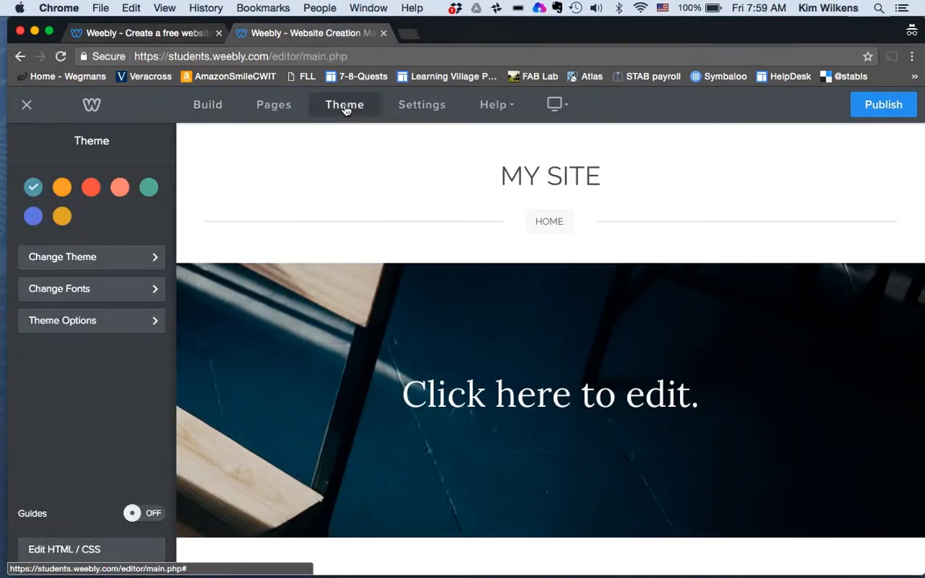
{"action": "left_click", "coordinate": [140, 262]}
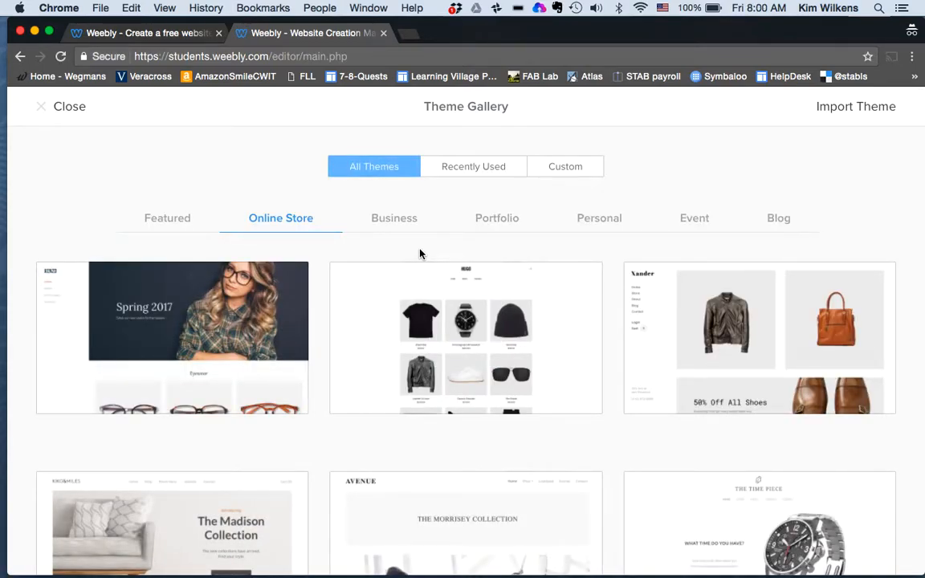
{"action": "left_click", "coordinate": [498, 225]}
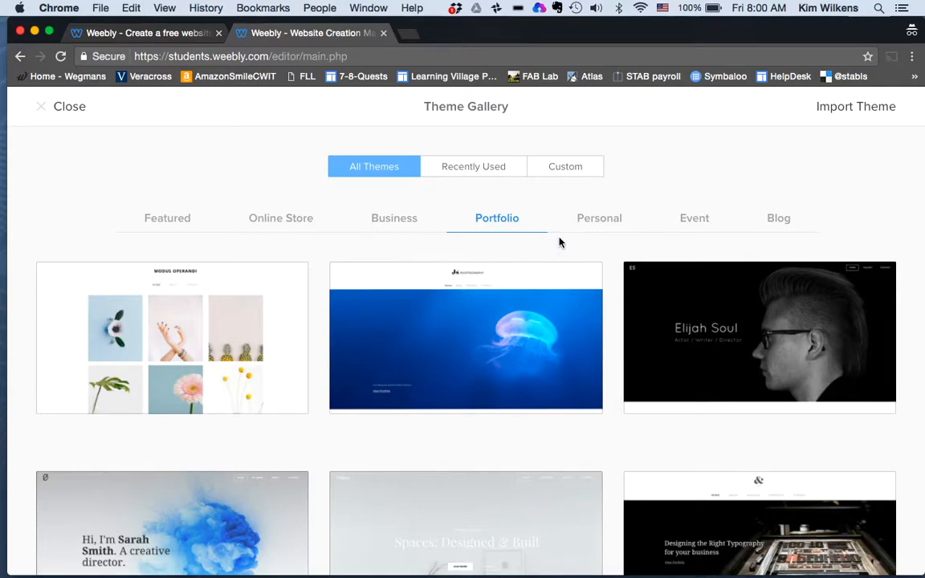
{"action": "scroll", "coordinate": [560, 243], "scroll_direction": "down", "scroll_amount": 5}
{"action": "scroll", "coordinate": [560, 233], "scroll_direction": "up", "scroll_amount": 5}
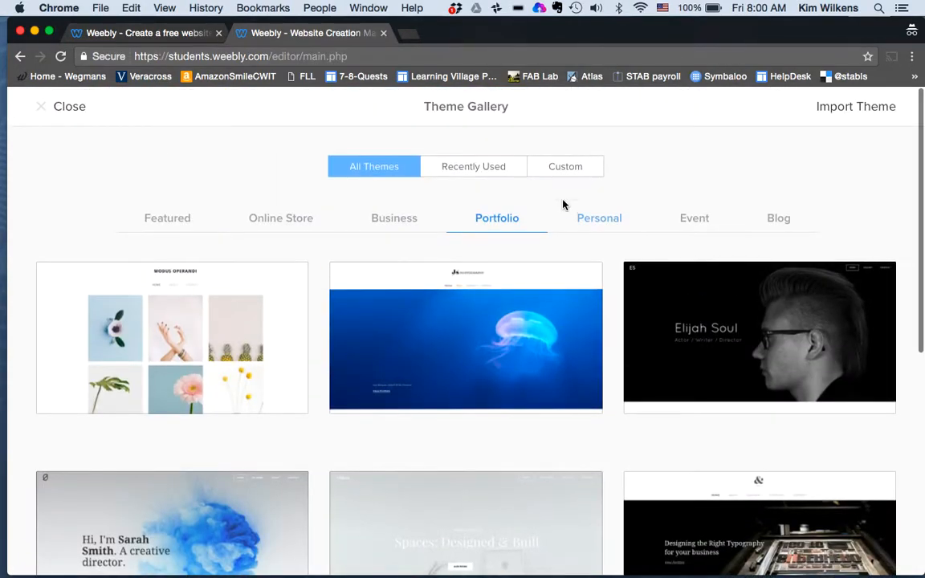
- Find the Bella Marcel - Unite 2 theme among the Personal themes, preview it and apply it to the site
{"action": "left_click", "coordinate": [601, 220]}
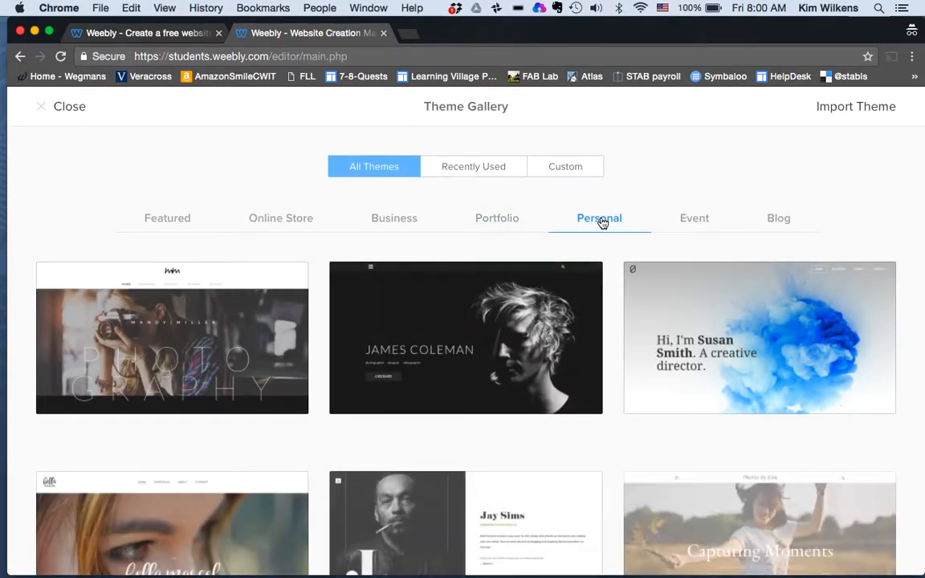
{"action": "mouse_move", "coordinate": [592, 348]}
{"action": "scroll", "coordinate": [591, 348], "scroll_direction": "down", "scroll_amount": 3}
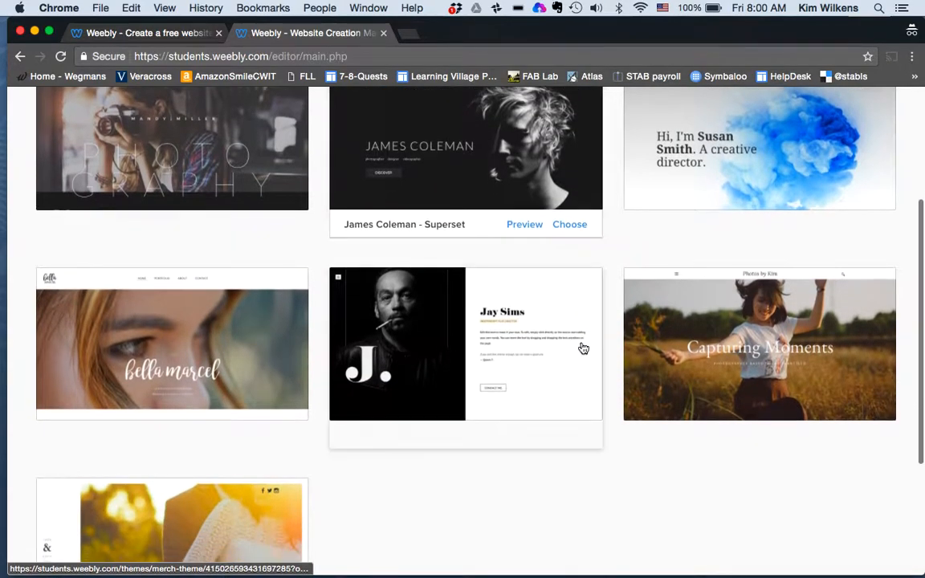
{"action": "mouse_move", "coordinate": [691, 367]}
{"action": "scroll", "coordinate": [691, 367], "scroll_direction": "down", "scroll_amount": 2}
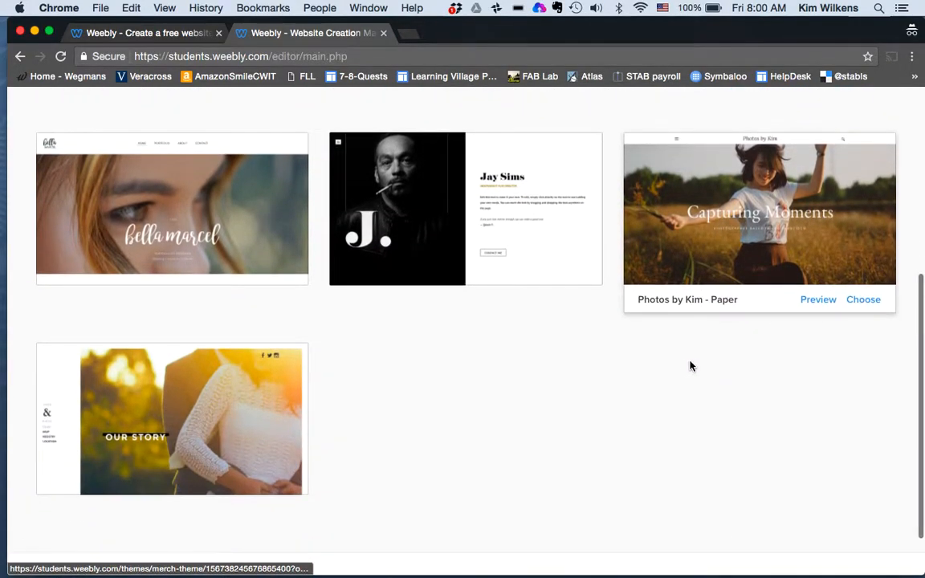
{"action": "scroll", "coordinate": [692, 367], "scroll_direction": "up", "scroll_amount": 2}
{"action": "scroll", "coordinate": [691, 367], "scroll_direction": "up", "scroll_amount": 1}
{"action": "mouse_move", "coordinate": [275, 339]}
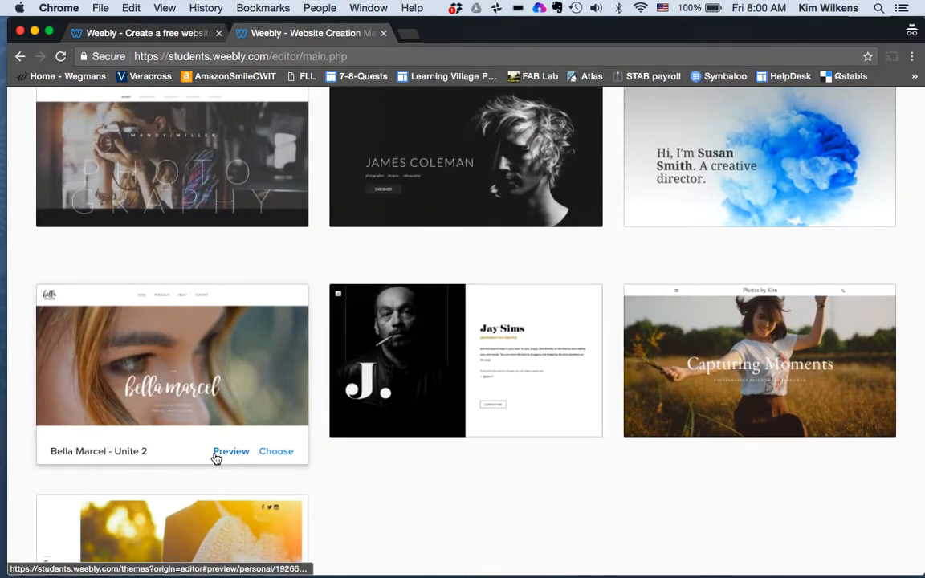
{"action": "left_click", "coordinate": [230, 452]}
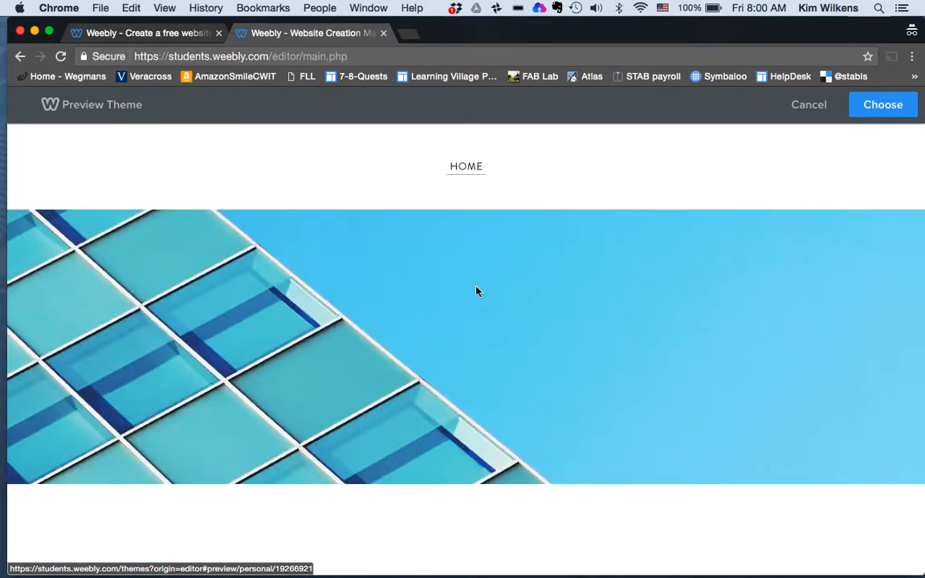
{"action": "scroll", "coordinate": [477, 289], "scroll_direction": "down", "scroll_amount": 3}
{"action": "scroll", "coordinate": [478, 290], "scroll_direction": "up", "scroll_amount": 3}
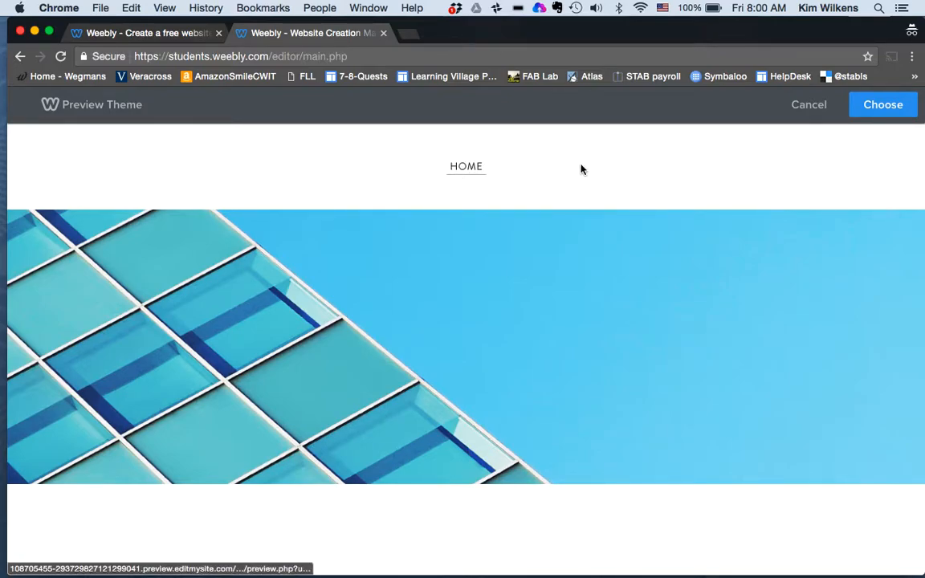
{"action": "left_click", "coordinate": [882, 109]}
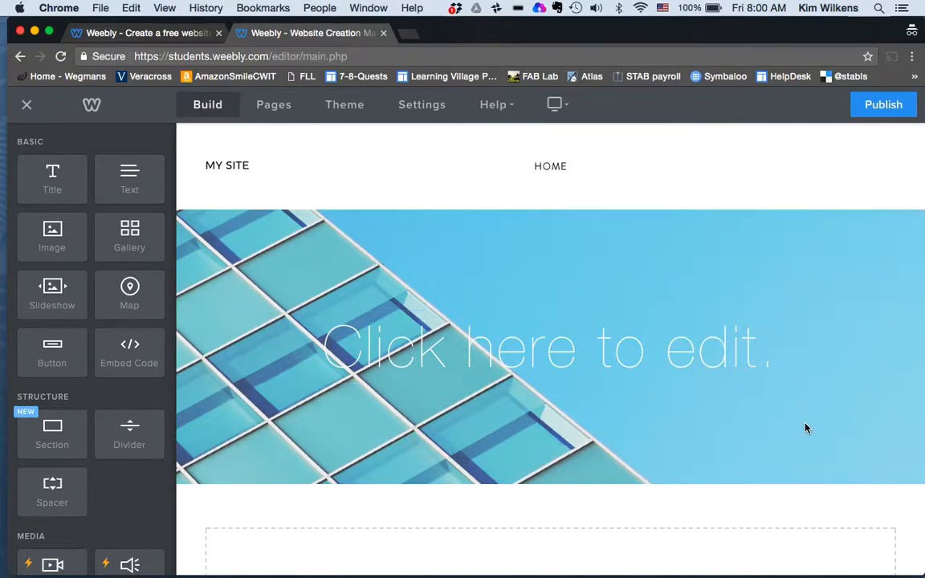
- Replace the header's background image with a solid bright green color
{"action": "scroll", "coordinate": [806, 428], "scroll_direction": "down", "scroll_amount": 1}
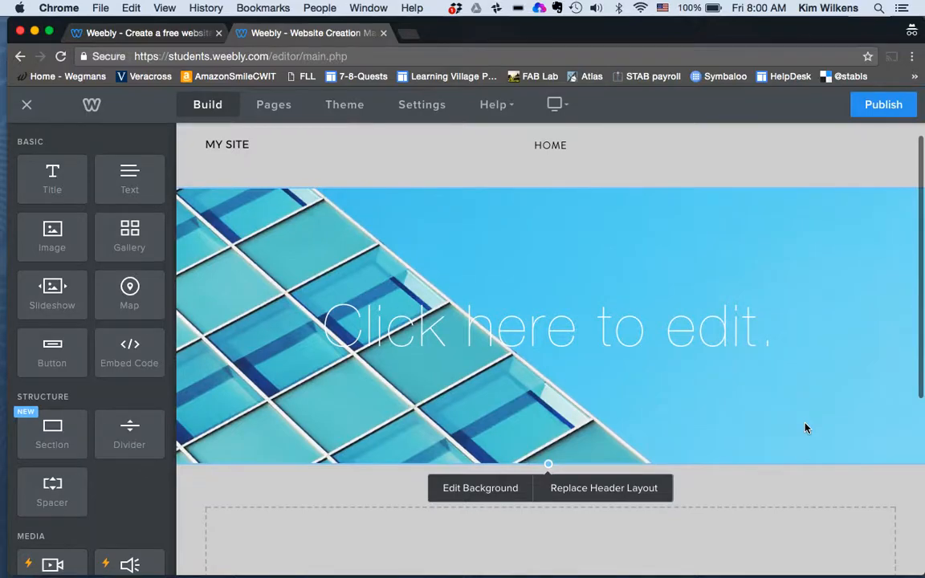
{"action": "left_click", "coordinate": [508, 488]}
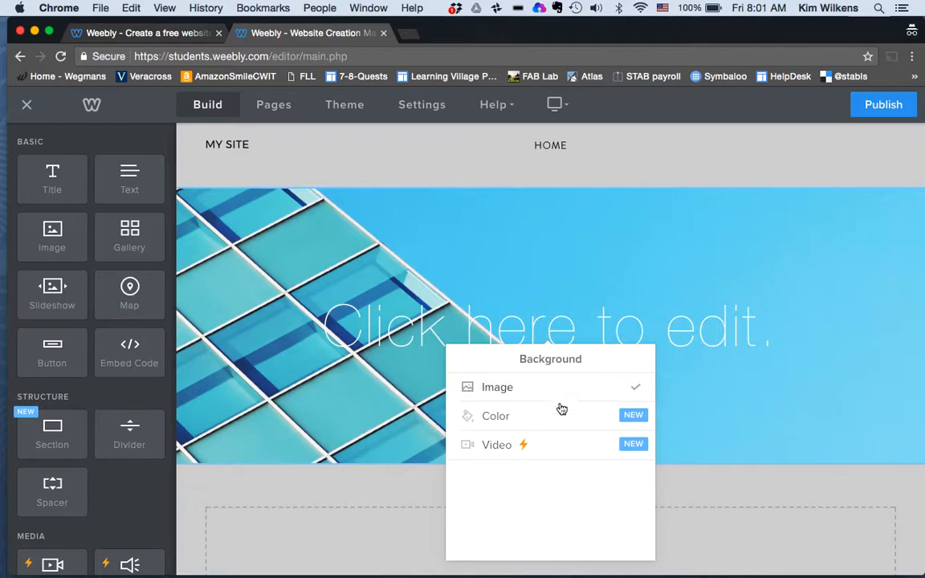
{"action": "left_click", "coordinate": [631, 419]}
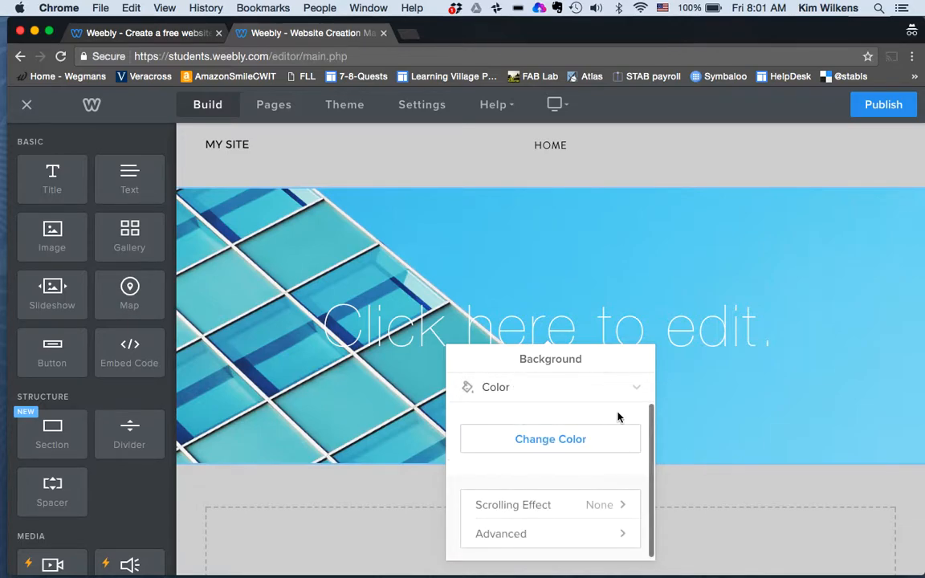
{"action": "left_click", "coordinate": [593, 442]}
{"action": "left_click_drag", "start_coordinate": [592, 444], "coordinate": [609, 451]}
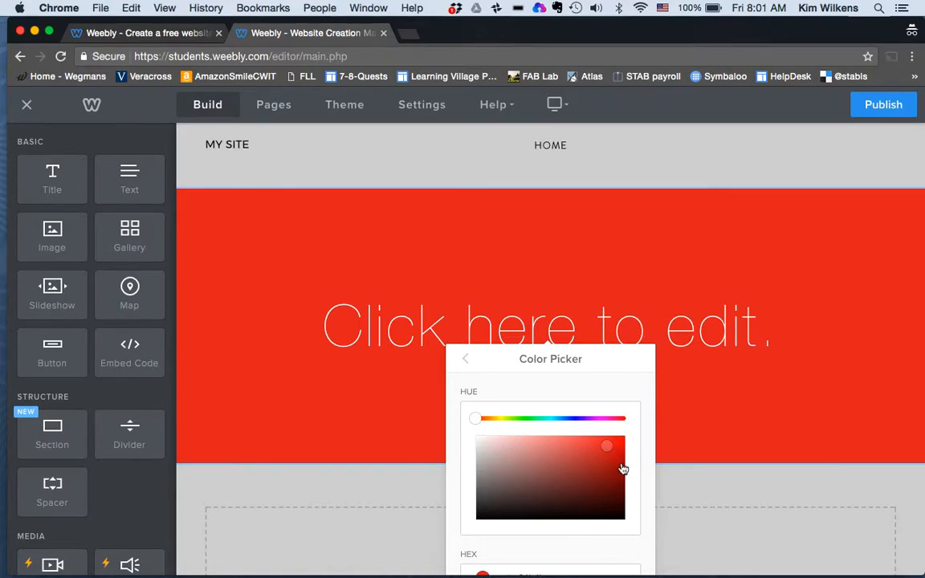
{"action": "left_click_drag", "start_coordinate": [478, 418], "coordinate": [527, 423]}
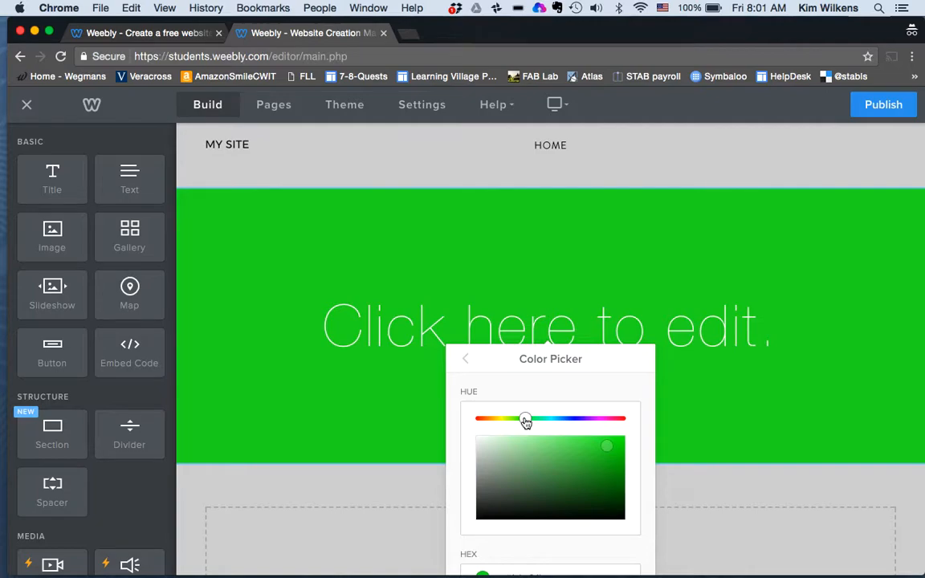
{"action": "left_click", "coordinate": [753, 334]}
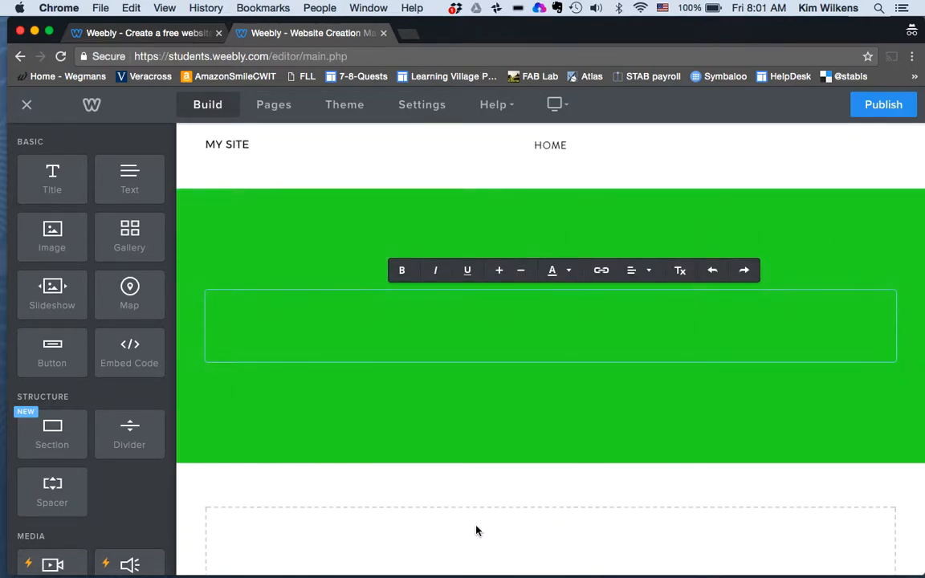
- Browse the available background images for the header, and cancel without choosing one
{"action": "left_click", "coordinate": [643, 440]}
{"action": "mouse_move", "coordinate": [683, 488]}
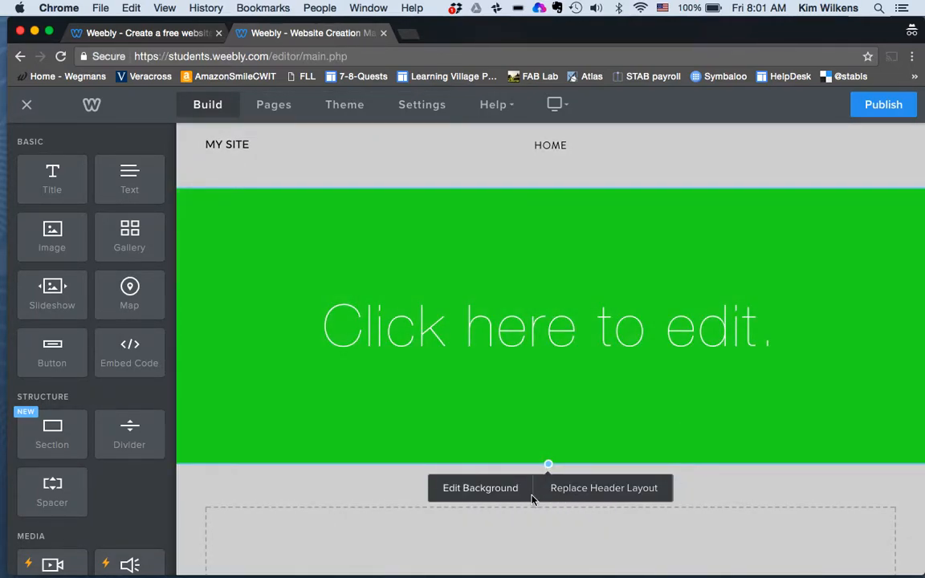
{"action": "left_click", "coordinate": [506, 495]}
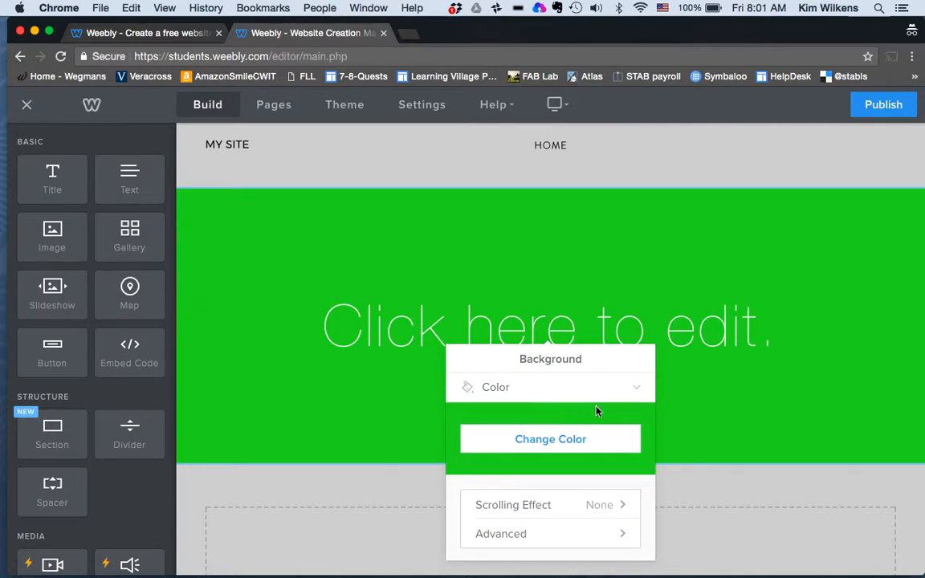
{"action": "left_click", "coordinate": [634, 391]}
{"action": "left_click", "coordinate": [528, 393]}
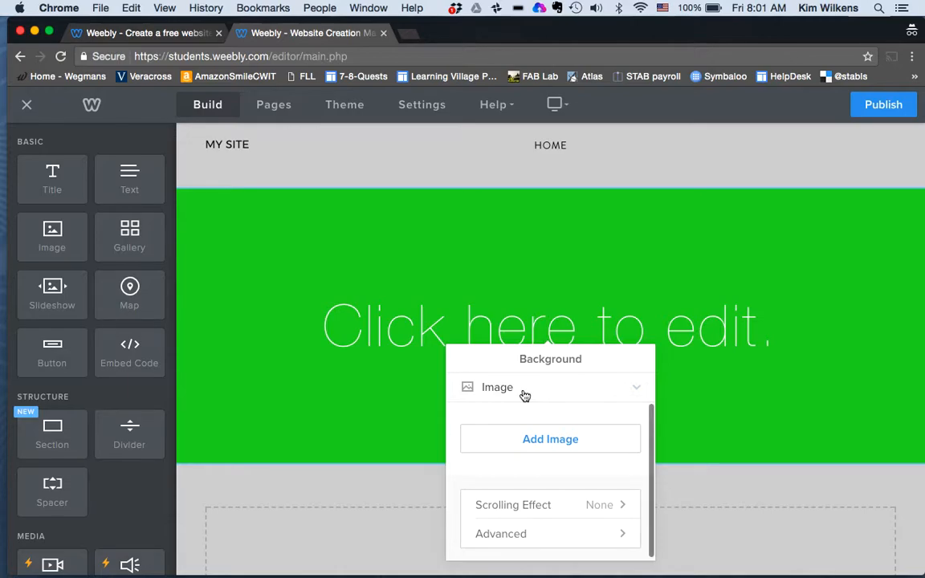
{"action": "left_click", "coordinate": [547, 440]}
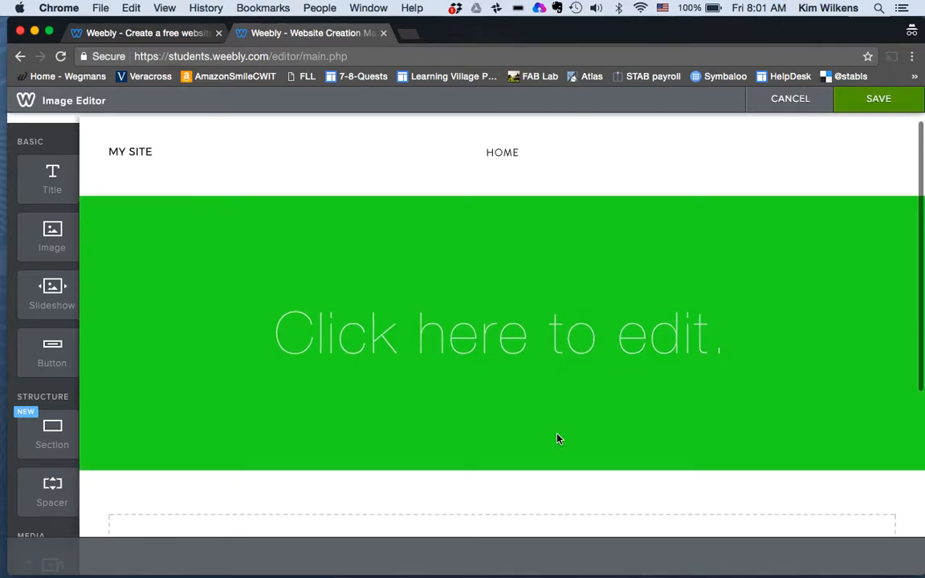
{"action": "scroll", "coordinate": [446, 290], "scroll_direction": "down", "scroll_amount": 15}
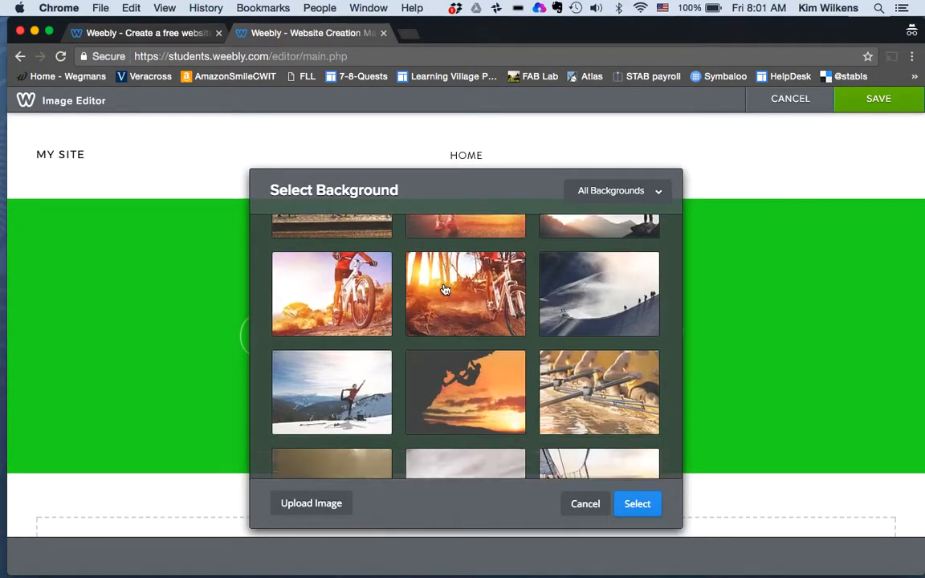
{"action": "scroll", "coordinate": [446, 290], "scroll_direction": "down", "scroll_amount": 15}
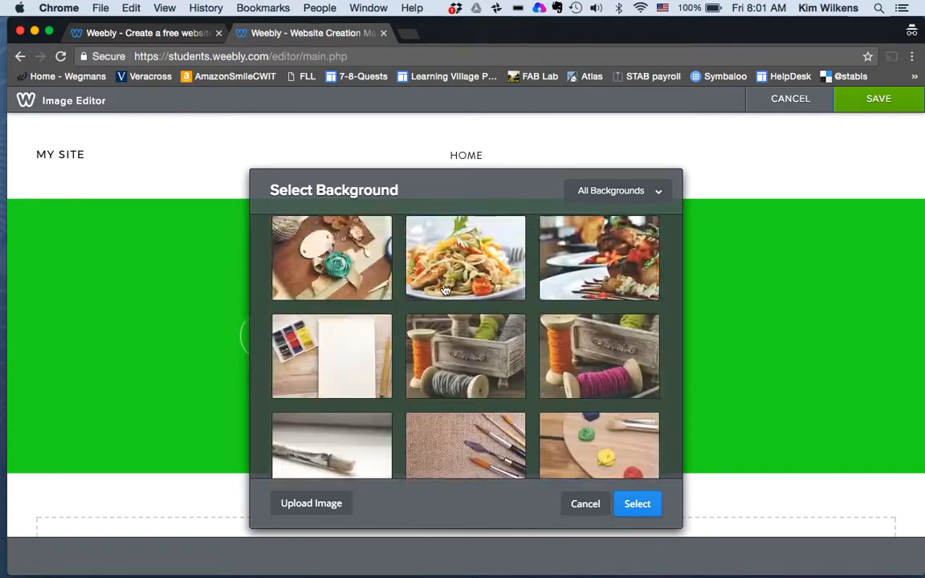
{"action": "scroll", "coordinate": [446, 290], "scroll_direction": "down", "scroll_amount": 10}
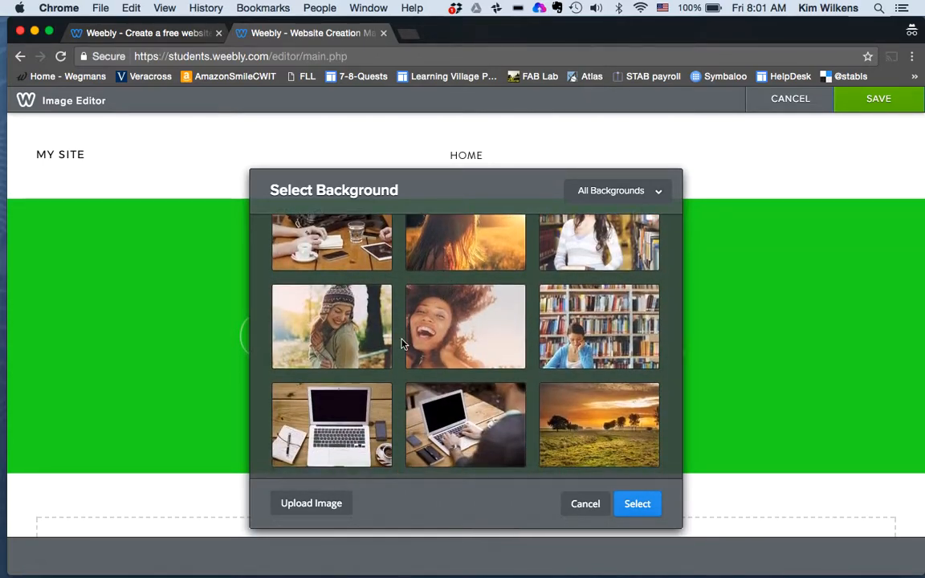
{"action": "scroll", "coordinate": [471, 351], "scroll_direction": "down", "scroll_amount": 12}
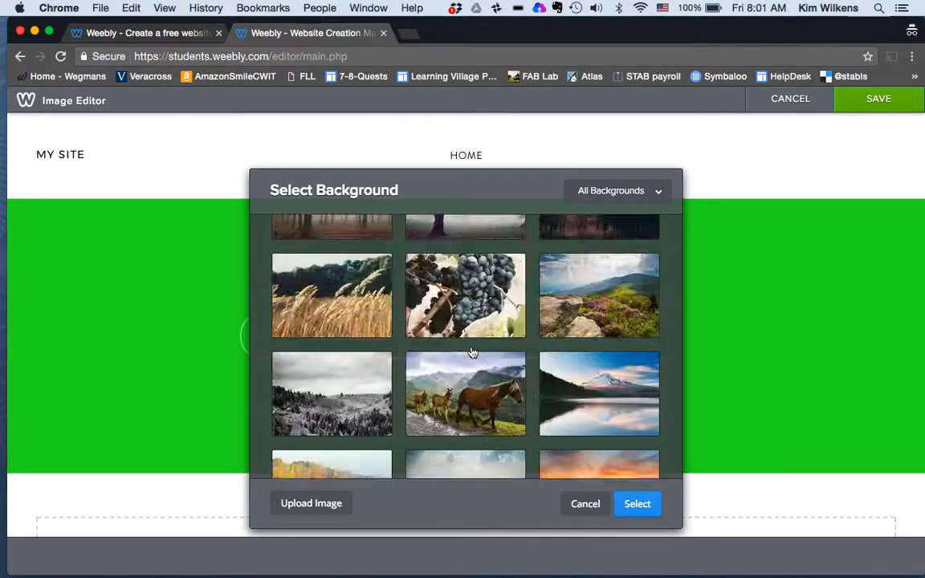
{"action": "scroll", "coordinate": [472, 351], "scroll_direction": "down", "scroll_amount": 12}
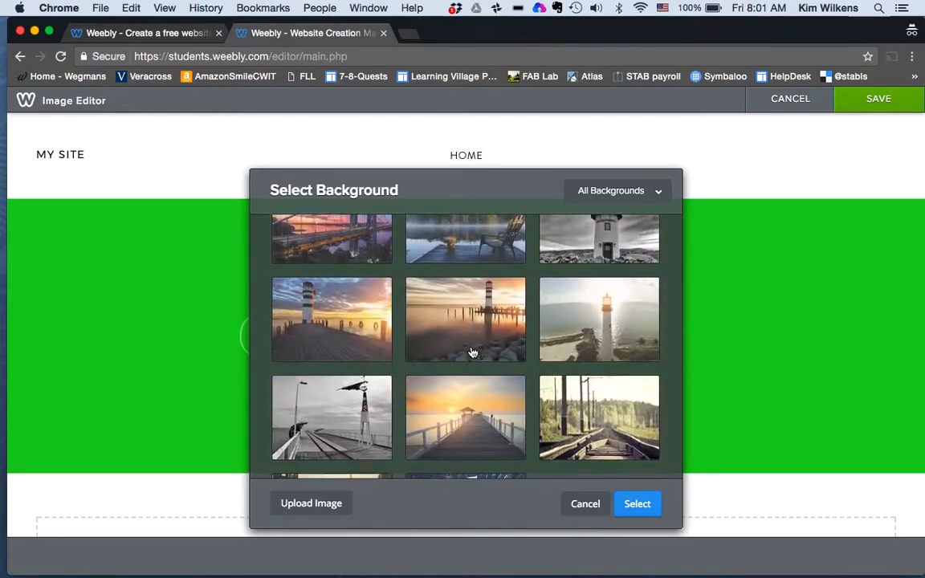
{"action": "left_click", "coordinate": [580, 503]}
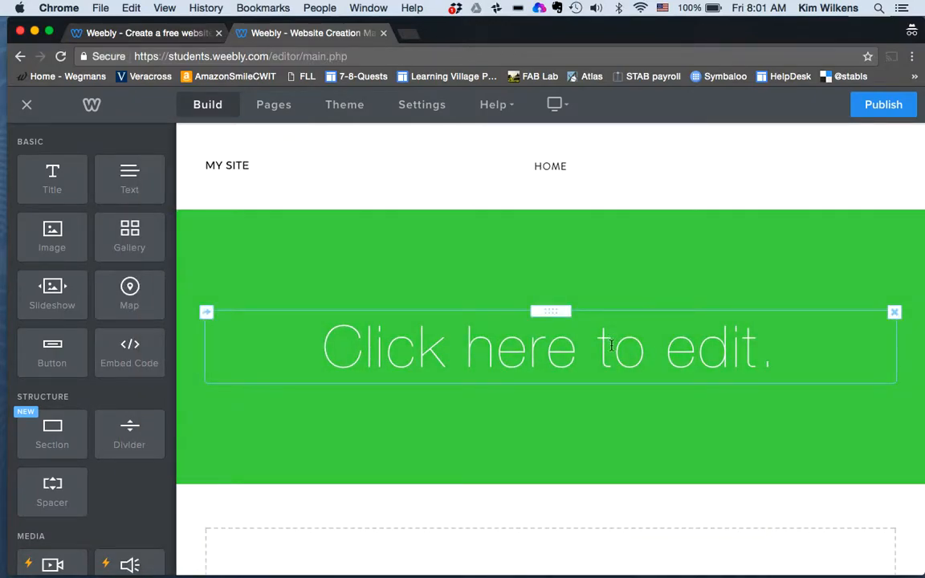
- Replace the header's placeholder text with "MissBit's Camp Site"
{"action": "left_click", "coordinate": [611, 346]}
{"action": "type", "text": "MissBit's"}
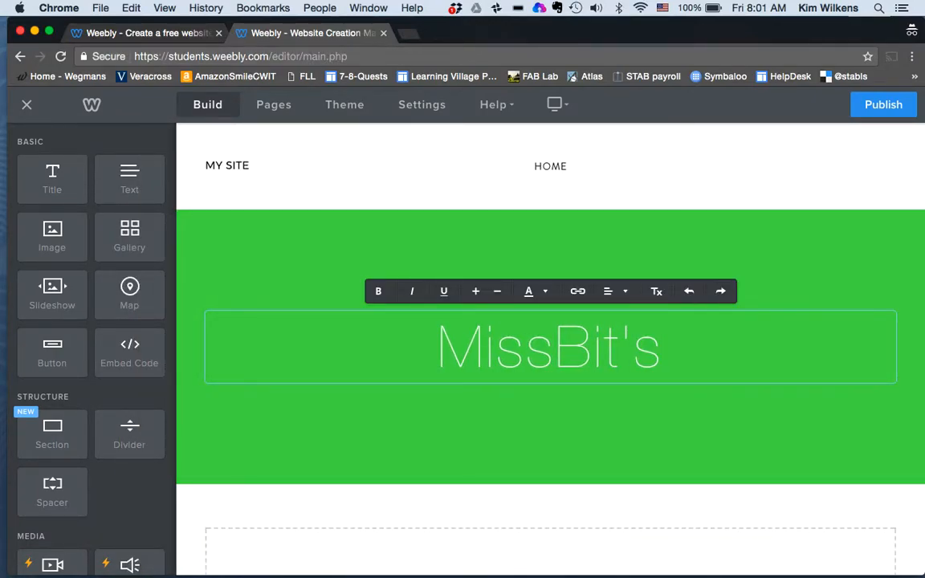
{"action": "type", "text": " Camp Site"}
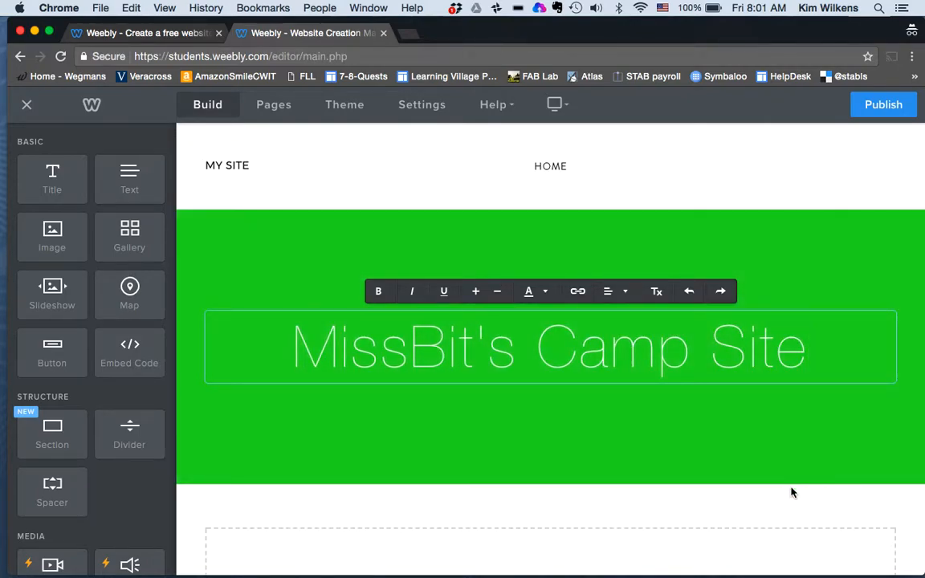
{"action": "left_click", "coordinate": [791, 492]}
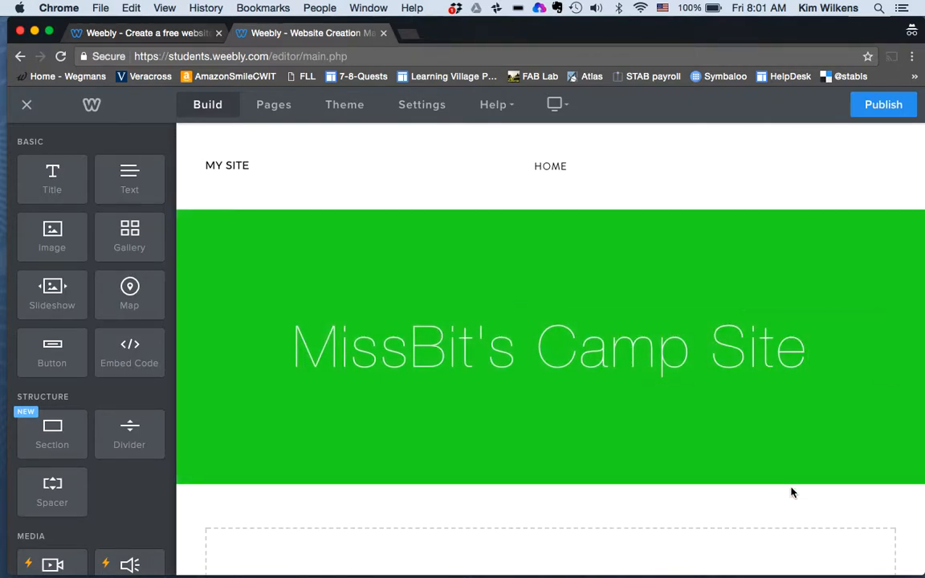
- Add a title element to the home page's content area with a text element below it
{"action": "scroll", "coordinate": [719, 514], "scroll_direction": "down", "scroll_amount": 5}
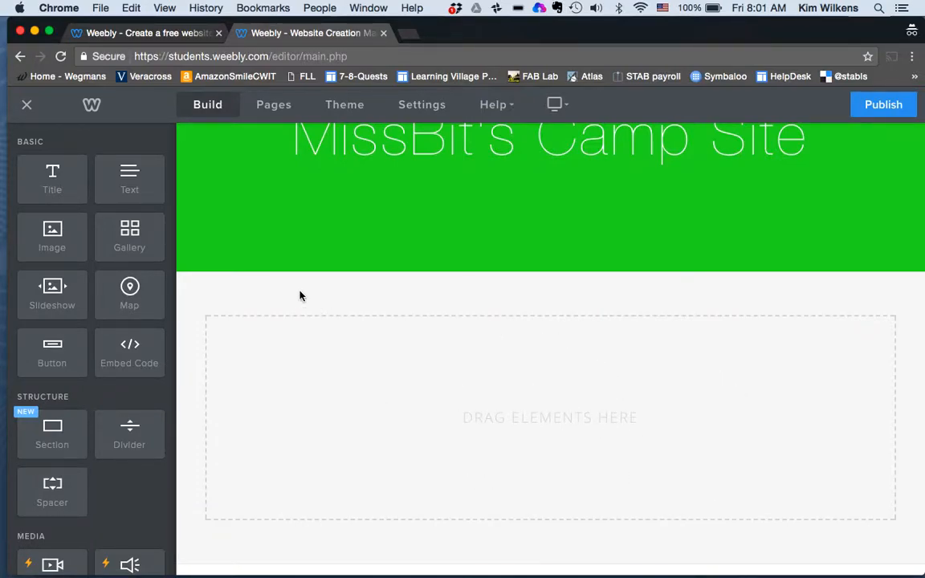
{"action": "left_click_drag", "start_coordinate": [57, 198], "coordinate": [263, 332]}
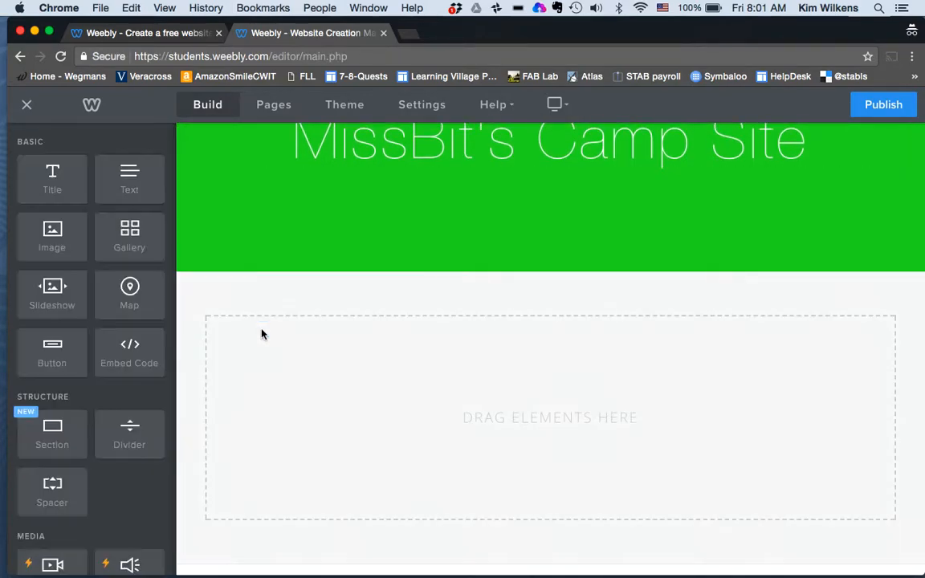
{"action": "left_click_drag", "start_coordinate": [130, 180], "coordinate": [244, 371]}
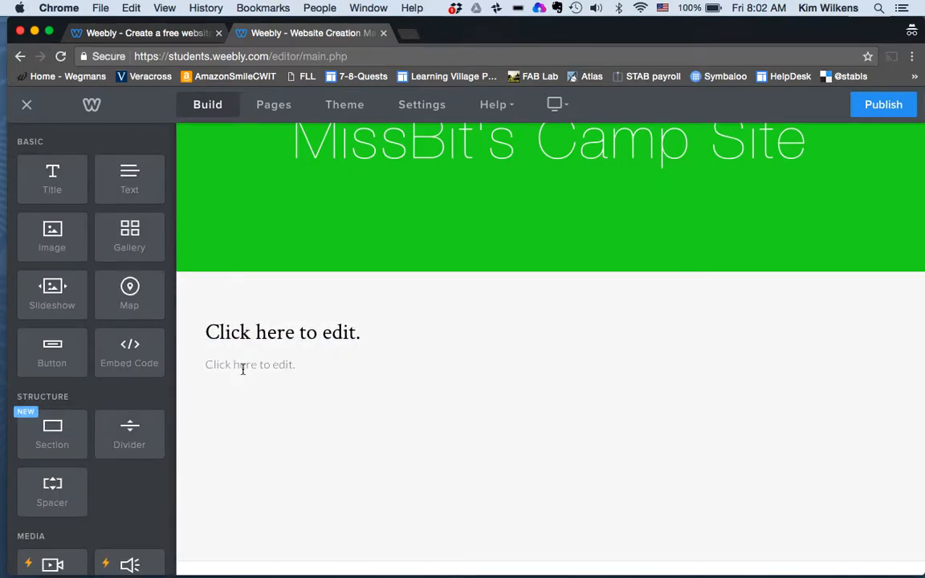
- Fill the new title with "Here's my title" and the text block with "This will be a paragraph."
{"action": "left_click", "coordinate": [279, 339]}
{"action": "type", "text": "Here's my title"}
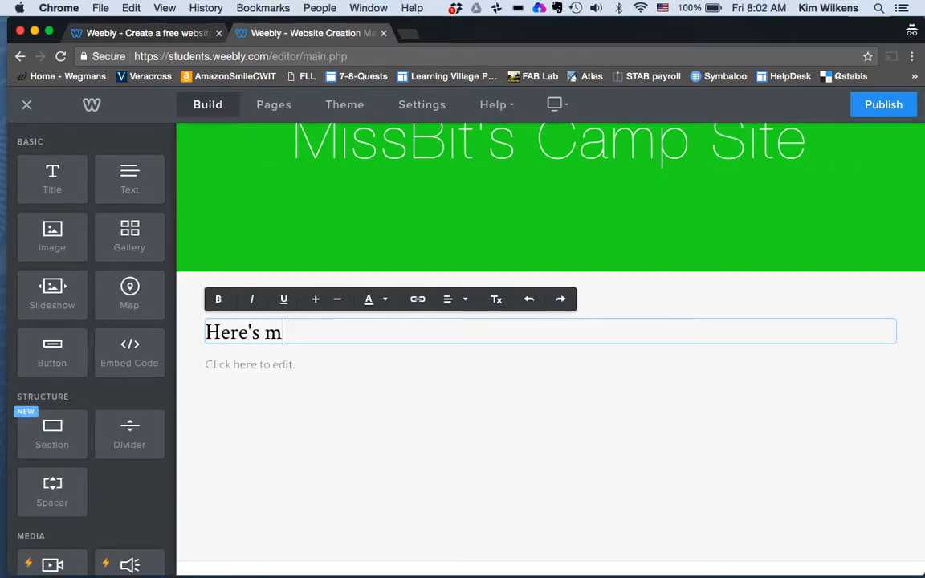
{"action": "left_click", "coordinate": [284, 366]}
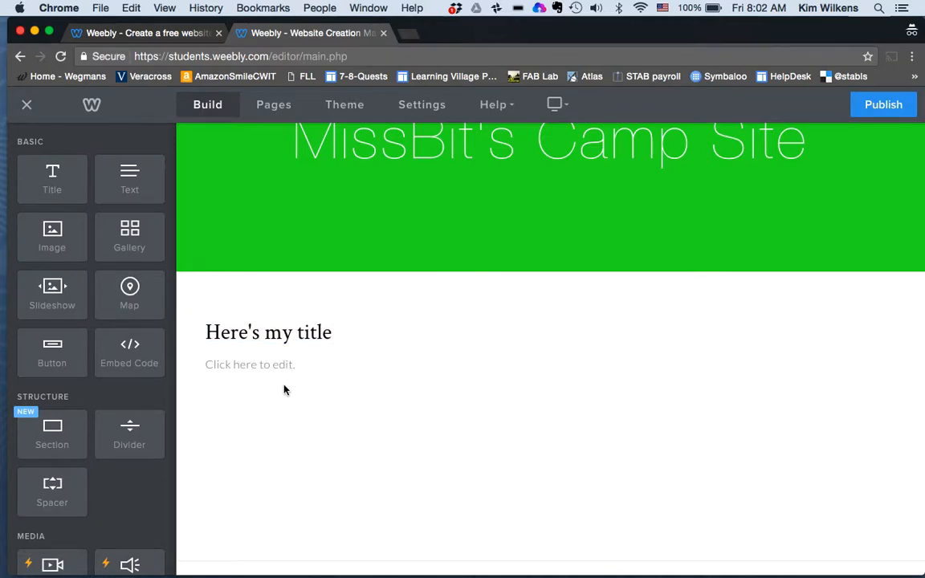
{"action": "left_click", "coordinate": [289, 400]}
{"action": "left_click", "coordinate": [292, 328]}
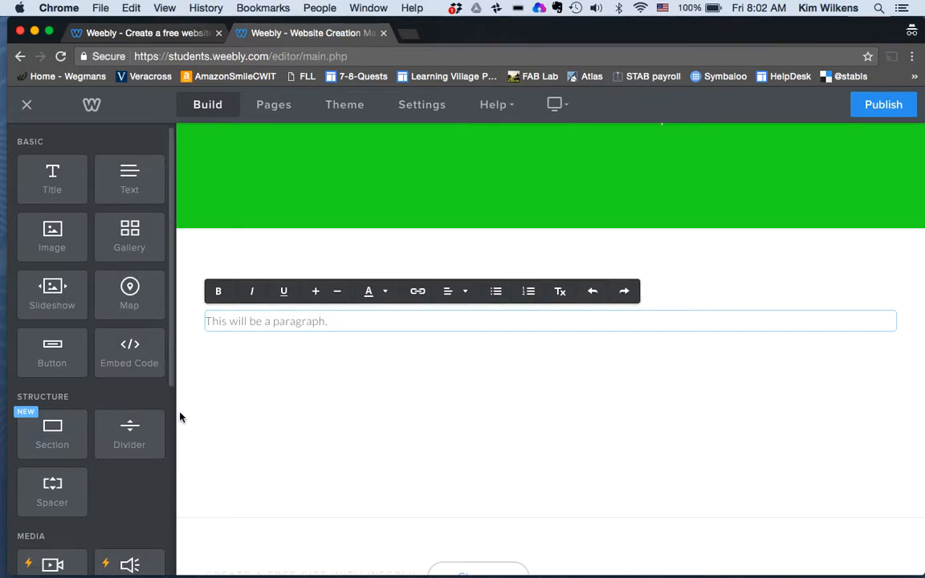
- Add an image placeholder below the paragraph and look through the remaining structure, media and other page elements
{"action": "left_click_drag", "start_coordinate": [55, 233], "coordinate": [171, 276]}
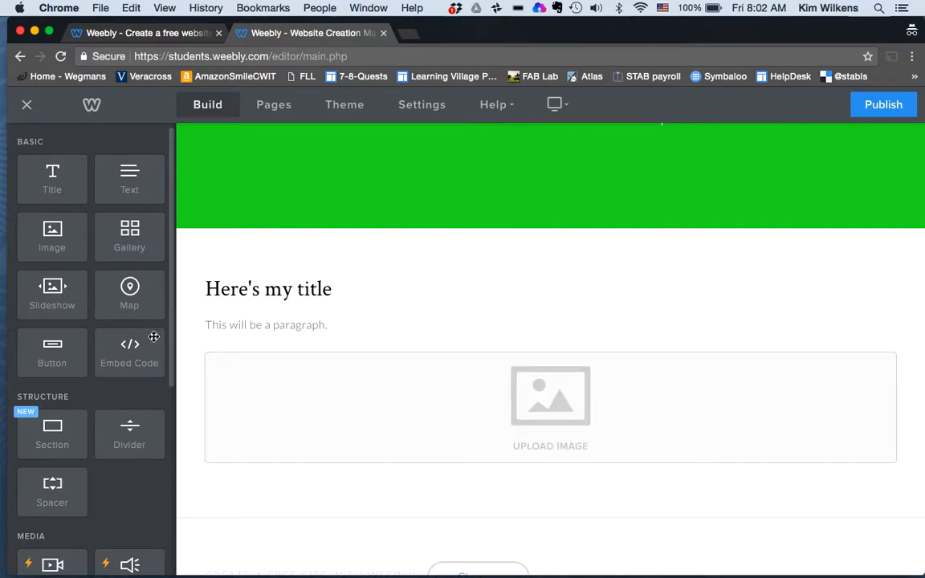
{"action": "scroll", "coordinate": [153, 335], "scroll_direction": "down", "scroll_amount": 5}
{"action": "scroll", "coordinate": [152, 340], "scroll_direction": "down", "scroll_amount": 2}
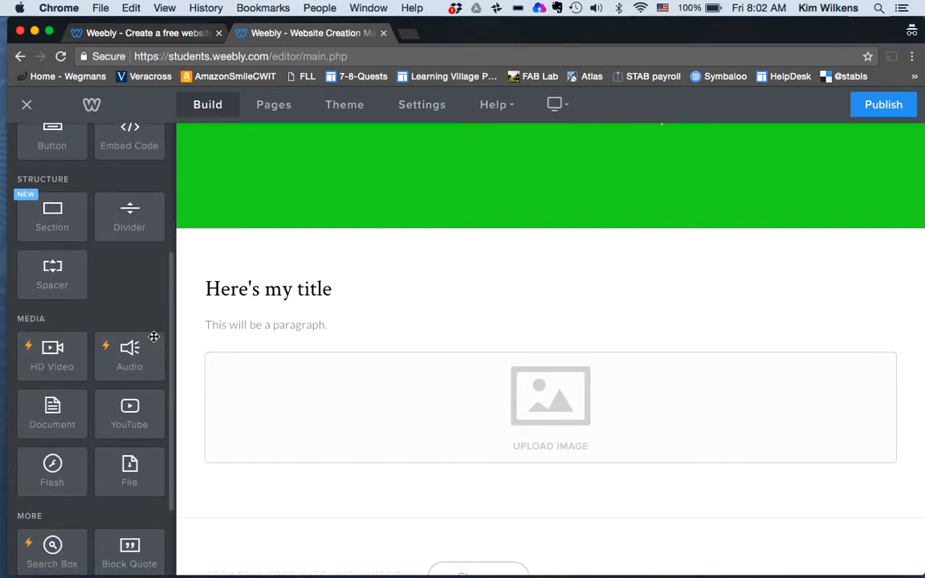
{"action": "left_click_drag", "start_coordinate": [127, 410], "coordinate": [122, 384]}
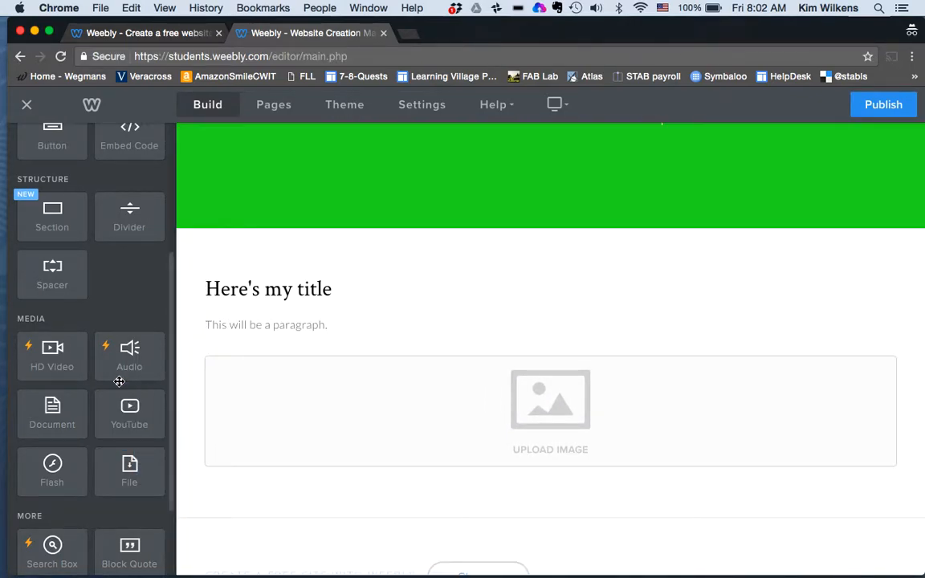
{"action": "scroll", "coordinate": [108, 463], "scroll_direction": "down", "scroll_amount": 5}
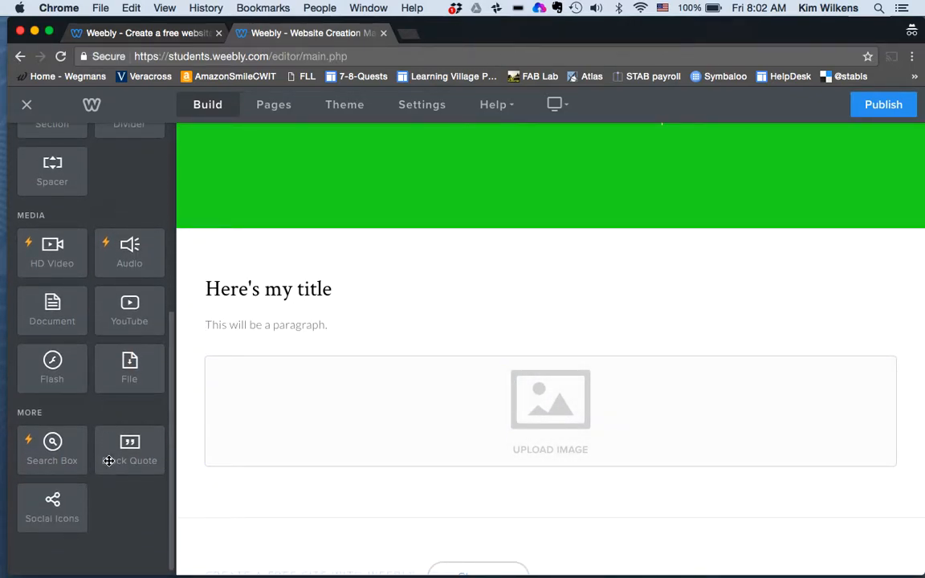
{"action": "scroll", "coordinate": [468, 484], "scroll_direction": "up", "scroll_amount": 5}
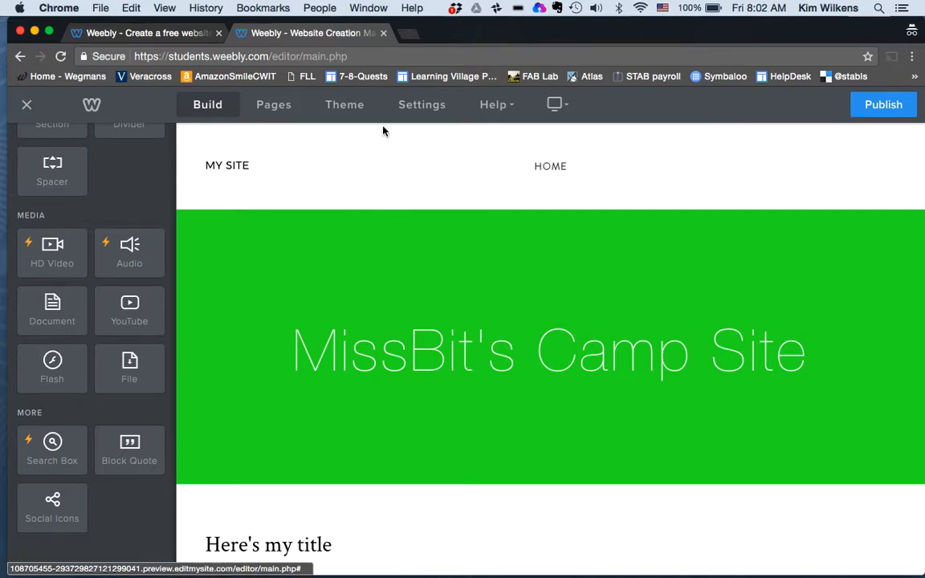
- Add a standard page to the site and name it "My Work"
{"action": "left_click", "coordinate": [281, 107]}
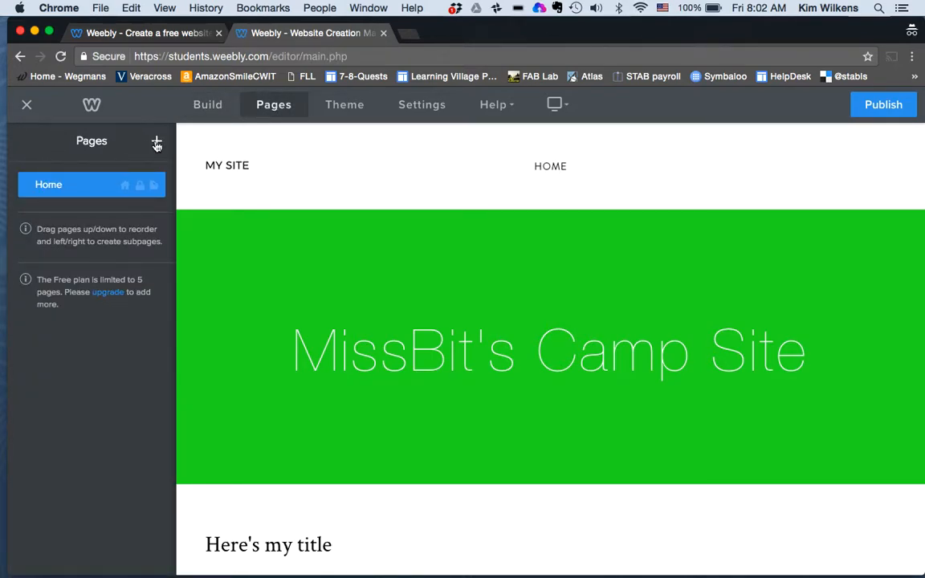
{"action": "left_click", "coordinate": [156, 142]}
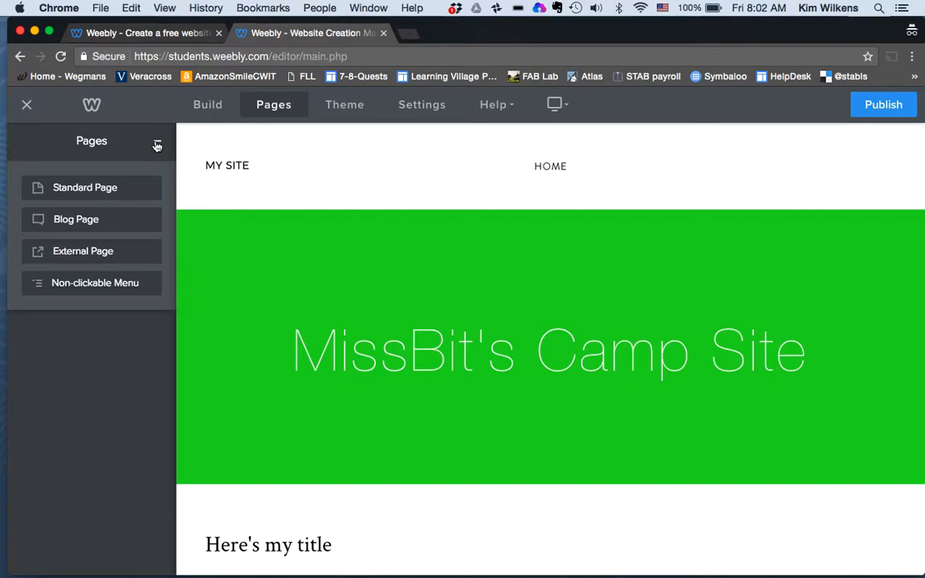
{"action": "left_click", "coordinate": [89, 188]}
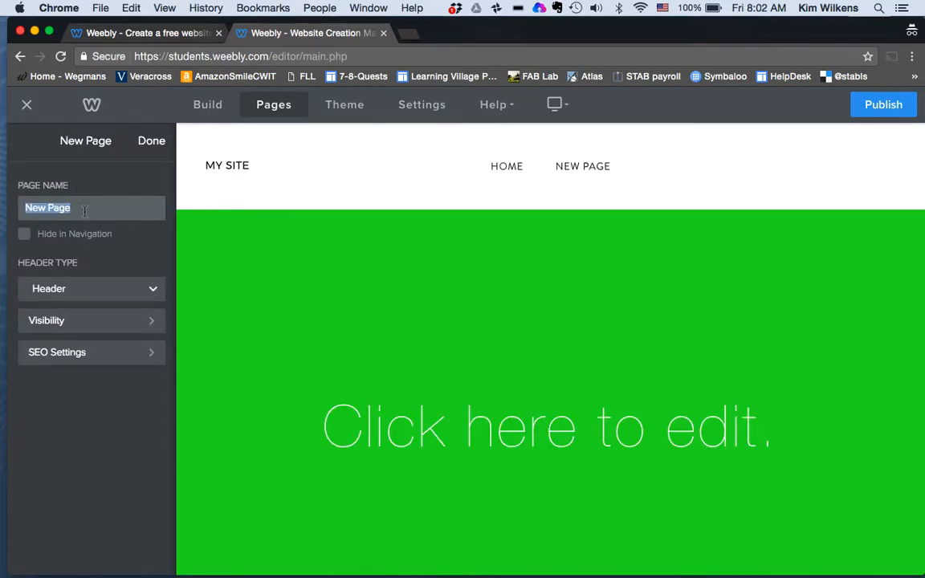
{"action": "type", "text": "My Work"}
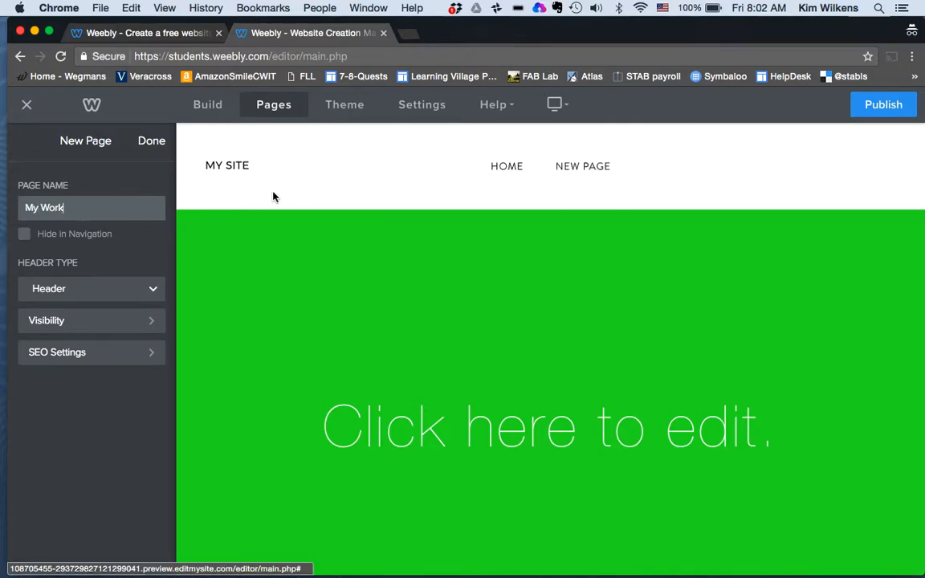
- Try hiding the My Work page from the site navigation, and show it again
{"action": "left_click", "coordinate": [25, 236]}
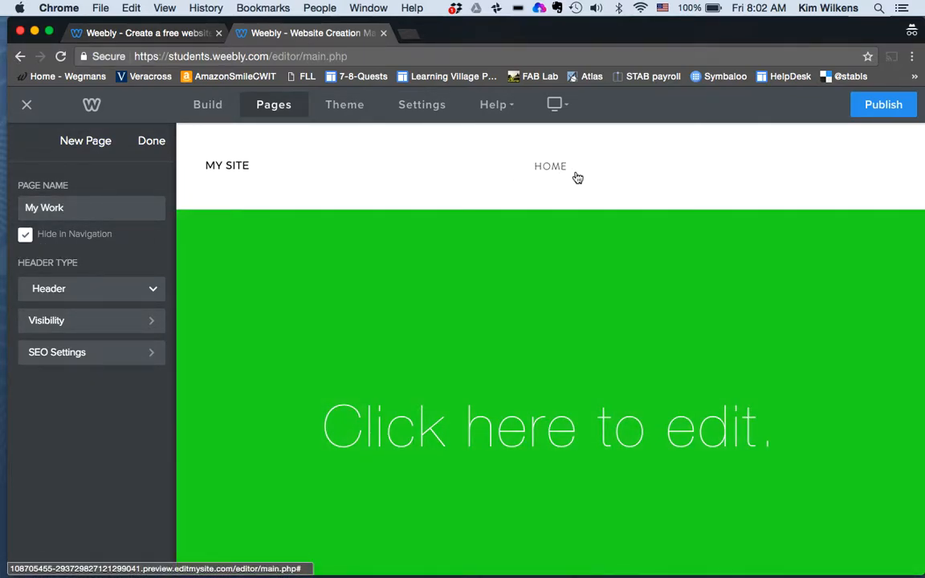
{"action": "left_click", "coordinate": [26, 235]}
{"action": "left_click", "coordinate": [27, 236]}
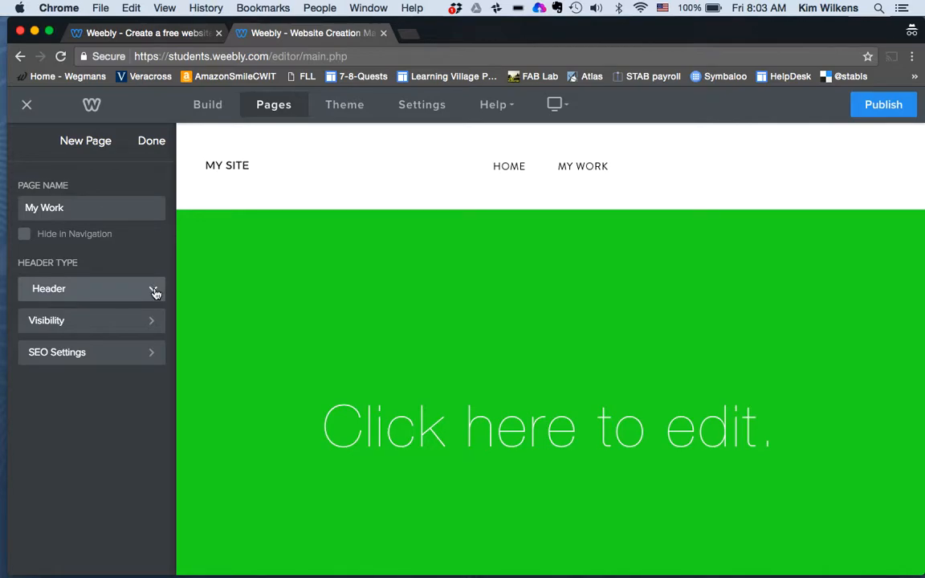
- Compare the No Header and Splash header types on the My Work page, choose No Header and finish the page settings
{"action": "left_click", "coordinate": [153, 291]}
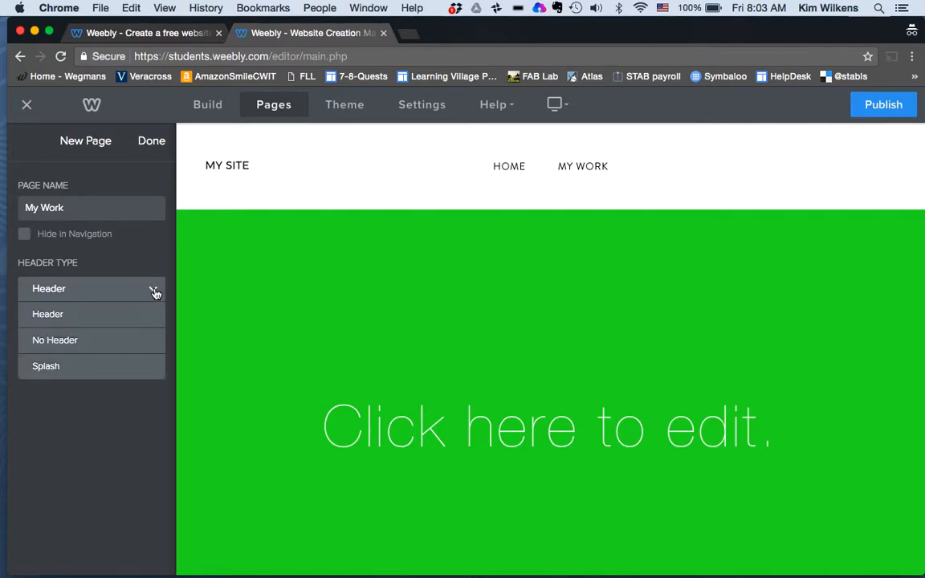
{"action": "left_click", "coordinate": [66, 341]}
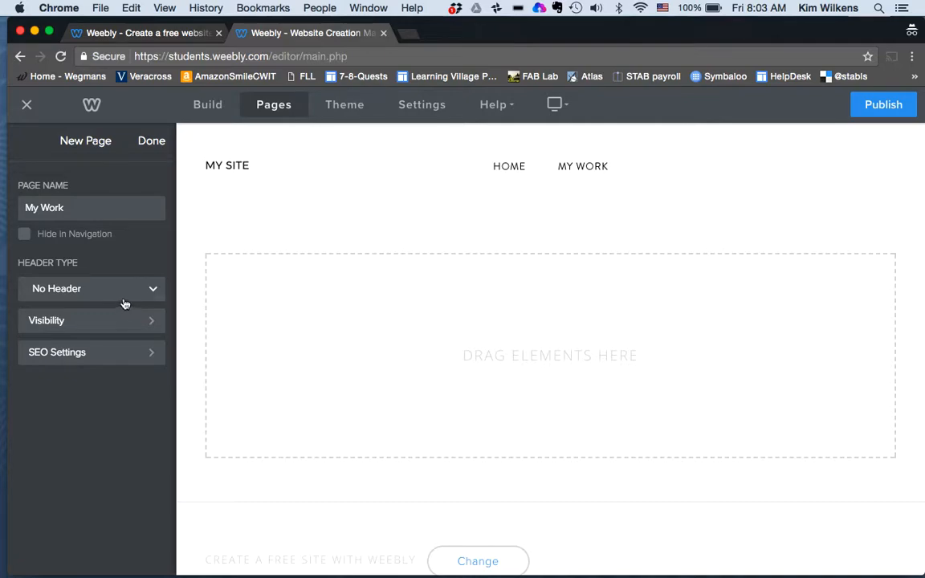
{"action": "left_click", "coordinate": [135, 294]}
{"action": "left_click", "coordinate": [44, 367]}
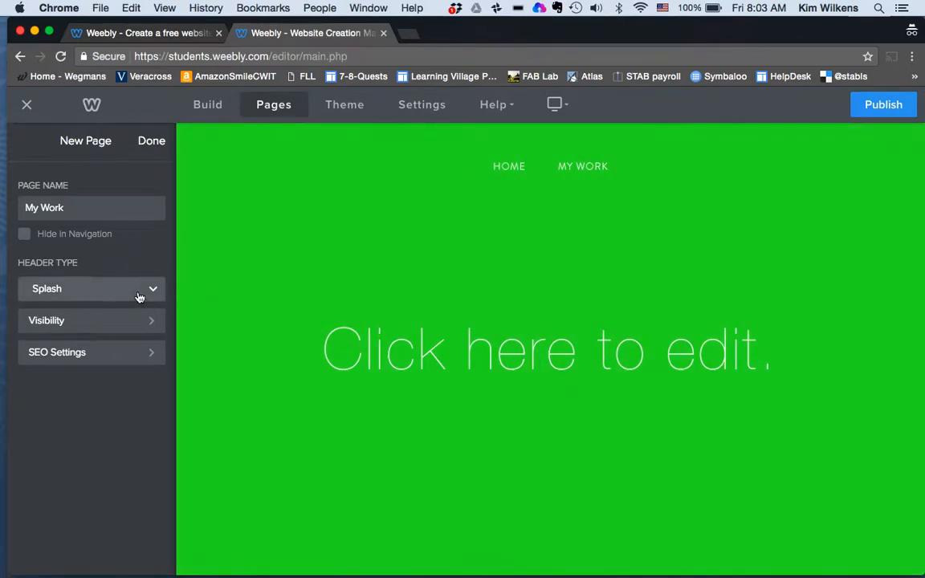
{"action": "left_click", "coordinate": [139, 294]}
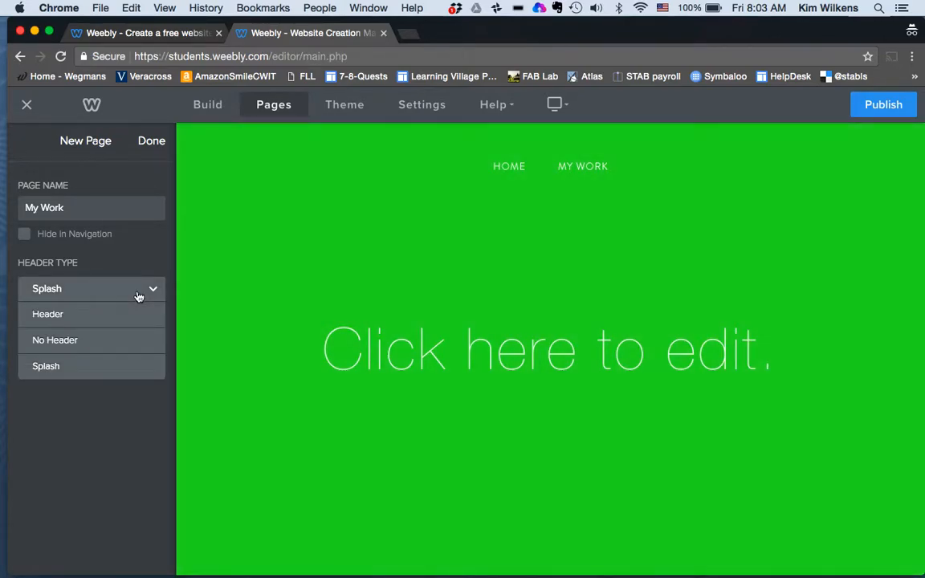
{"action": "left_click", "coordinate": [94, 336]}
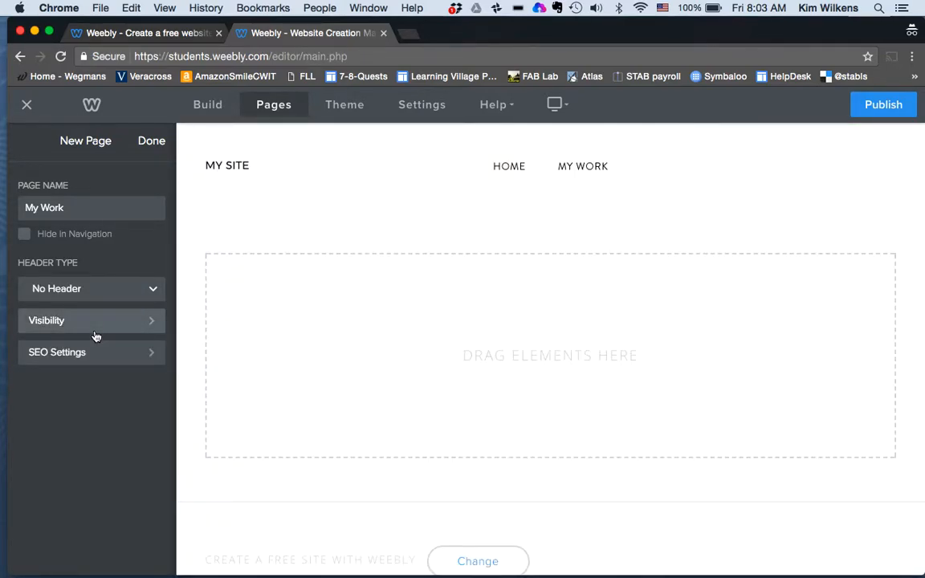
{"action": "left_click", "coordinate": [142, 144]}
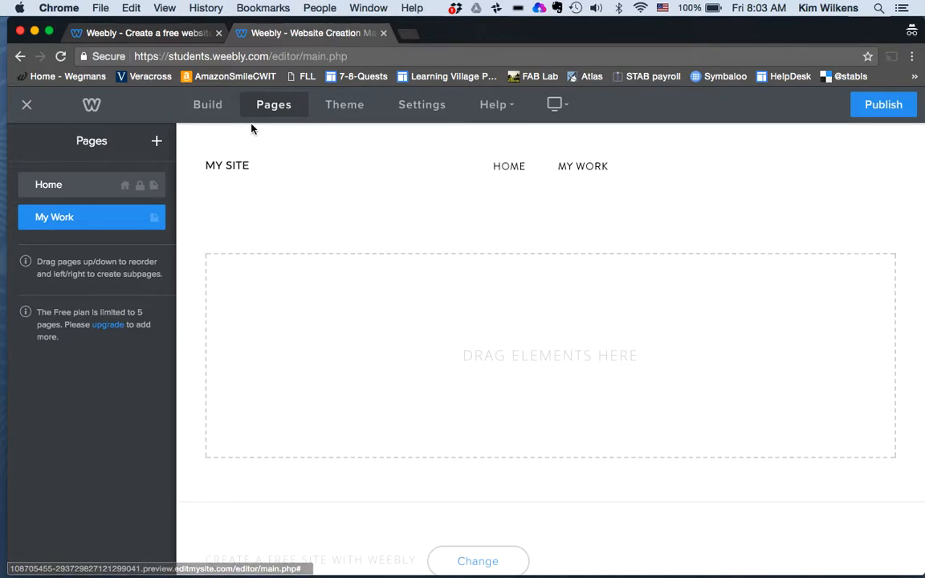
- Add an image placeholder to the content area of the My Work page
{"action": "left_click", "coordinate": [210, 108]}
{"action": "scroll", "coordinate": [155, 221], "scroll_direction": "up", "scroll_amount": 4}
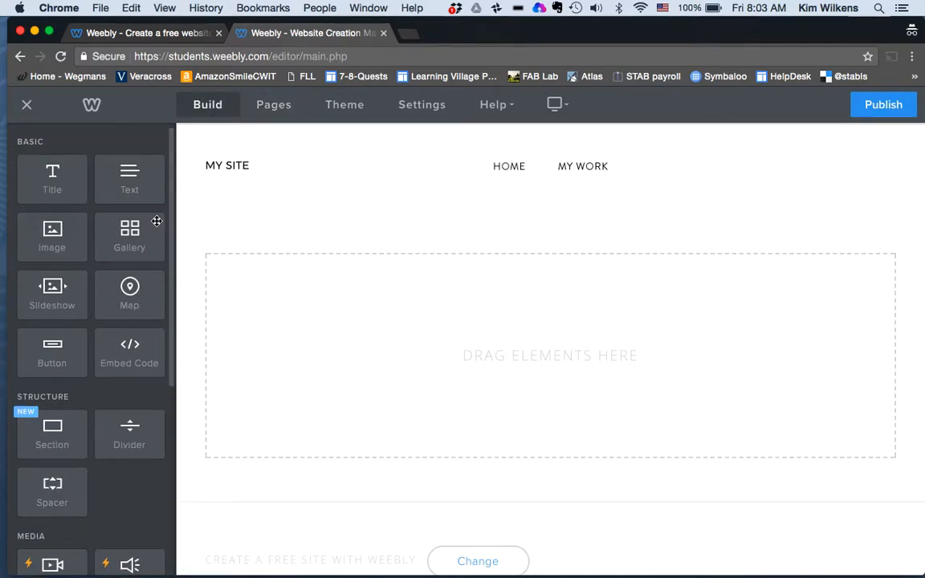
{"action": "left_click_drag", "start_coordinate": [58, 249], "coordinate": [433, 285]}
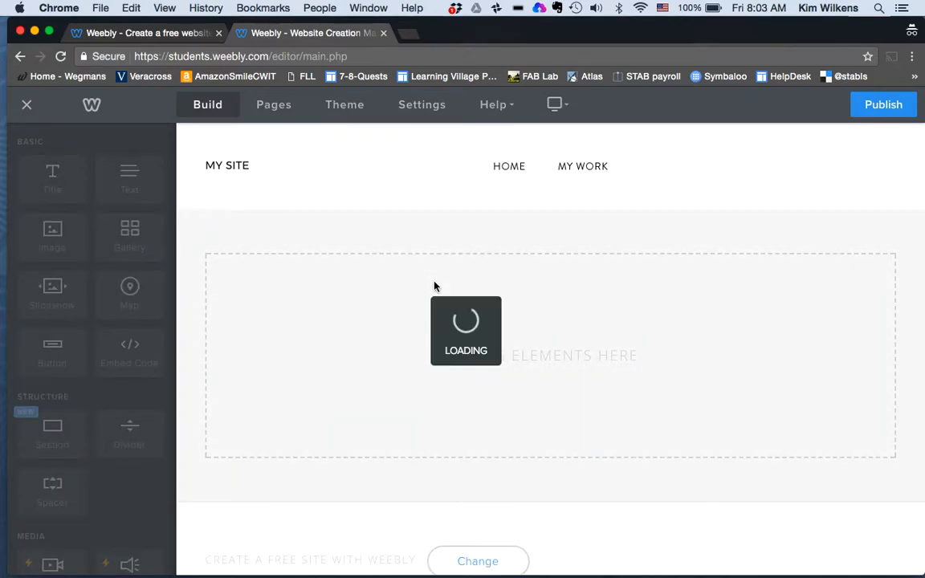
- Try the Text and Off display options for the "My Site" site title, and leave it turned off
{"action": "left_click", "coordinate": [217, 165]}
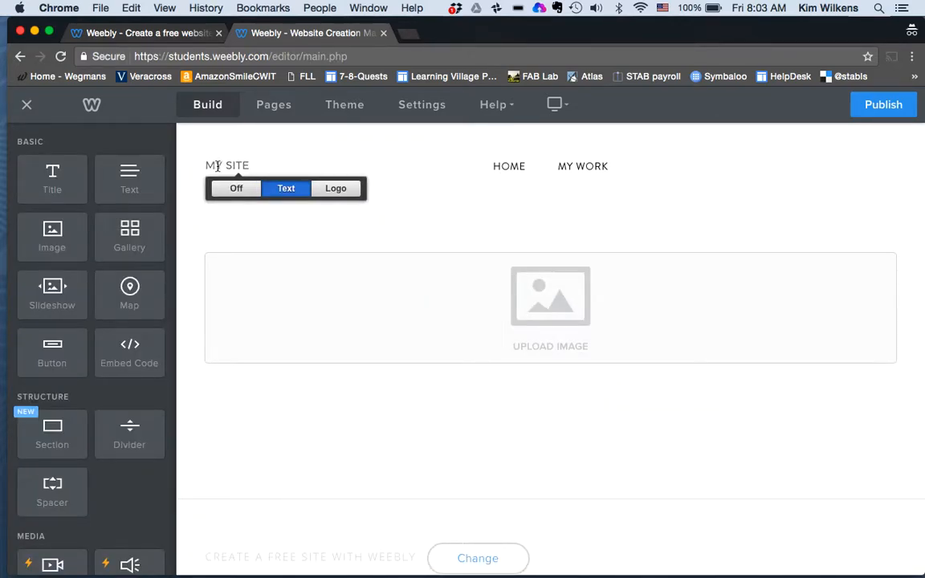
{"action": "left_click", "coordinate": [285, 188]}
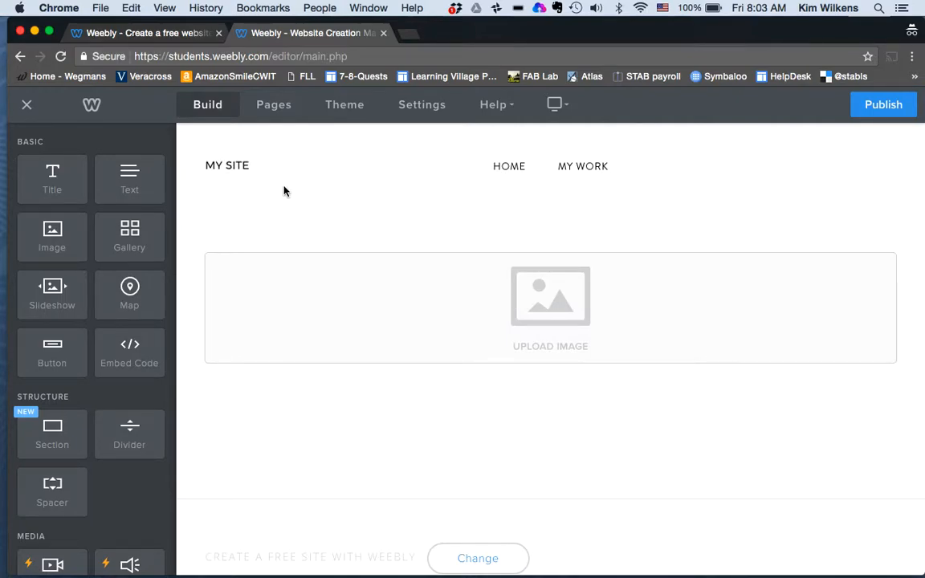
{"action": "left_click", "coordinate": [245, 166]}
{"action": "left_click", "coordinate": [237, 188]}
{"action": "left_click", "coordinate": [232, 165]}
{"action": "left_click", "coordinate": [286, 190]}
{"action": "left_click", "coordinate": [244, 166]}
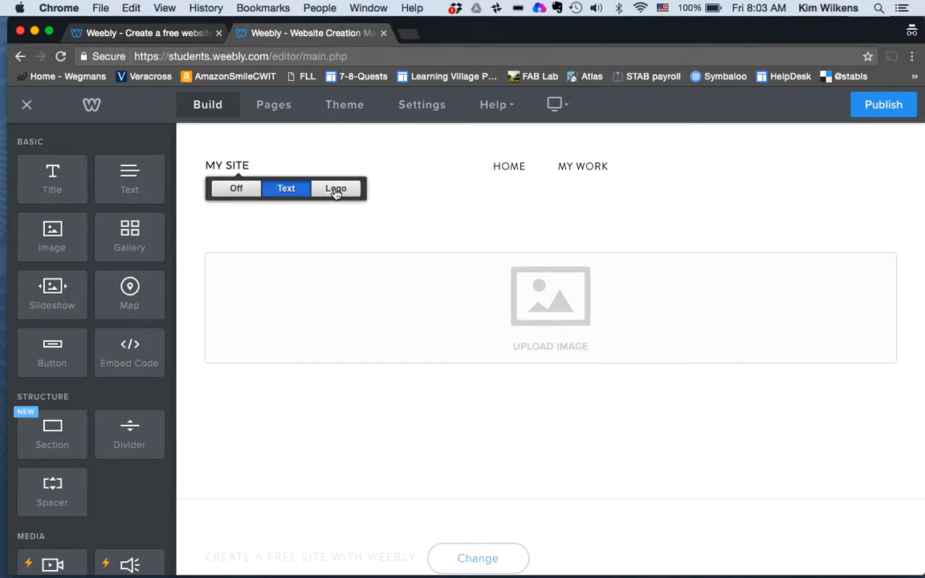
{"action": "left_click", "coordinate": [229, 192]}
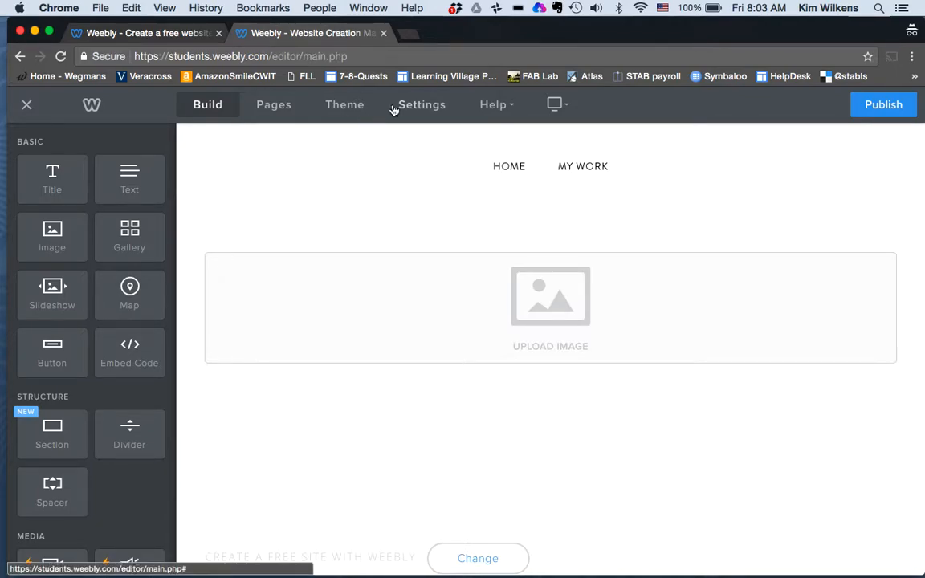
- Preview the theme's Dark color variation, and switch back to Light
{"action": "left_click", "coordinate": [338, 109]}
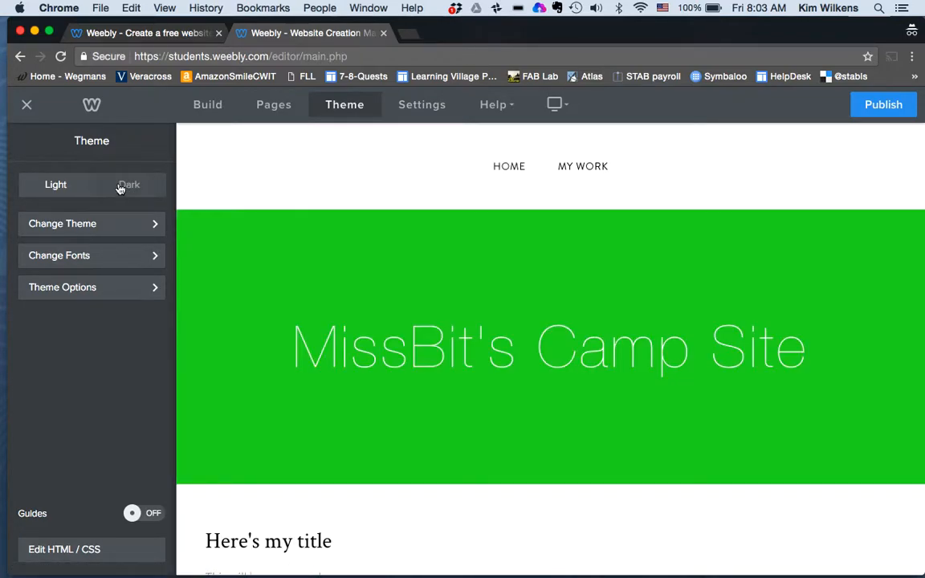
{"action": "left_click", "coordinate": [119, 187]}
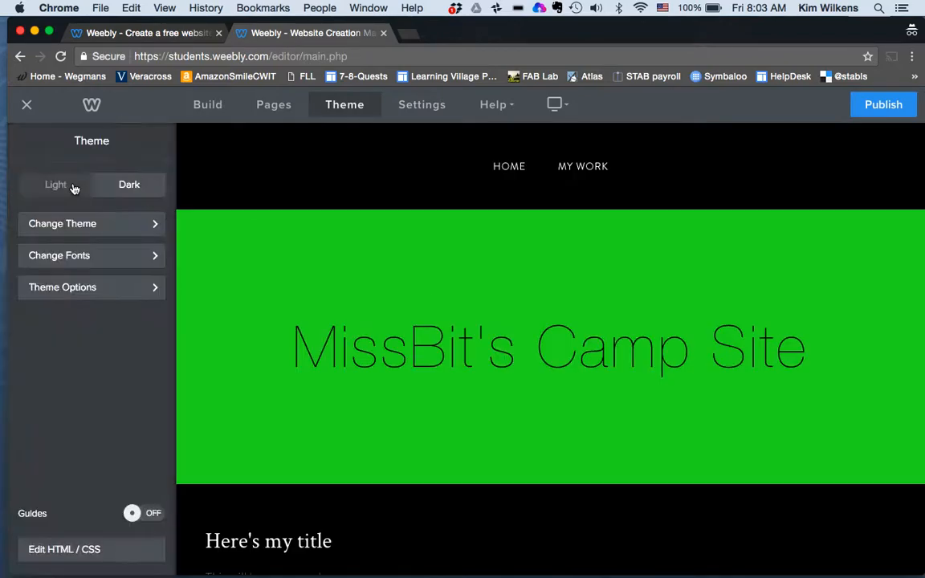
{"action": "left_click", "coordinate": [59, 191]}
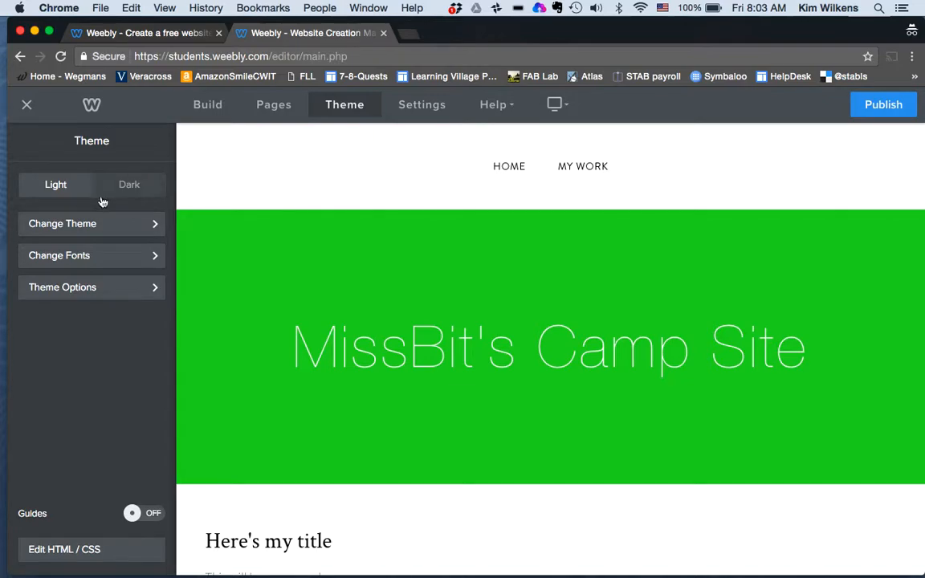
- Change the theme's Site Title font to Amaranth and return to the design options
{"action": "left_click", "coordinate": [112, 258]}
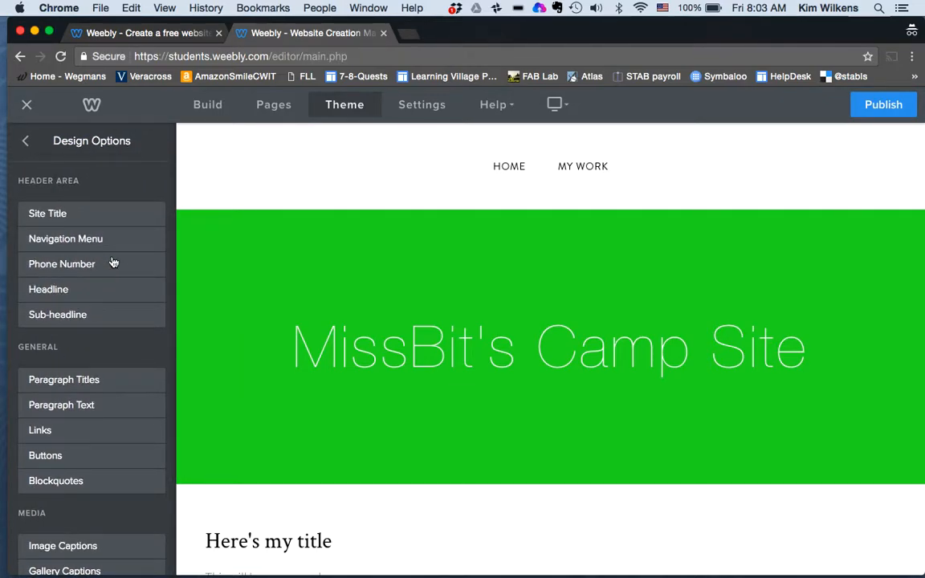
{"action": "scroll", "coordinate": [113, 258], "scroll_direction": "down", "scroll_amount": 3}
{"action": "scroll", "coordinate": [81, 201], "scroll_direction": "up", "scroll_amount": 3}
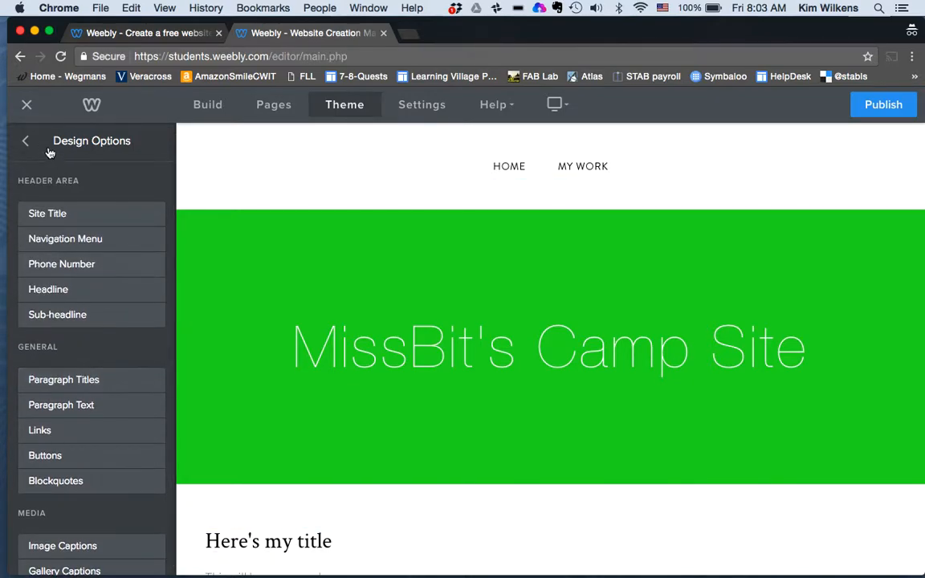
{"action": "left_click", "coordinate": [45, 218]}
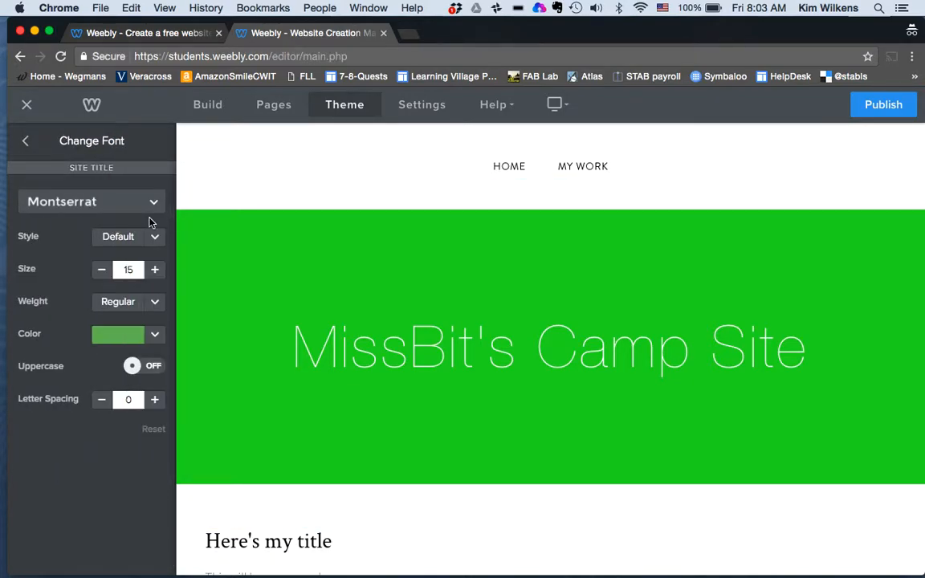
{"action": "left_click", "coordinate": [153, 204]}
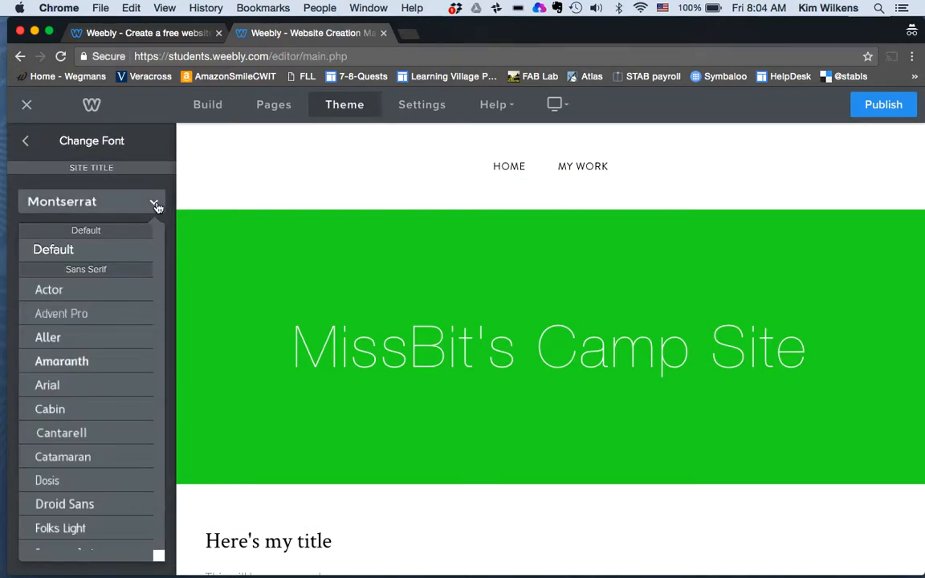
{"action": "left_click", "coordinate": [113, 366]}
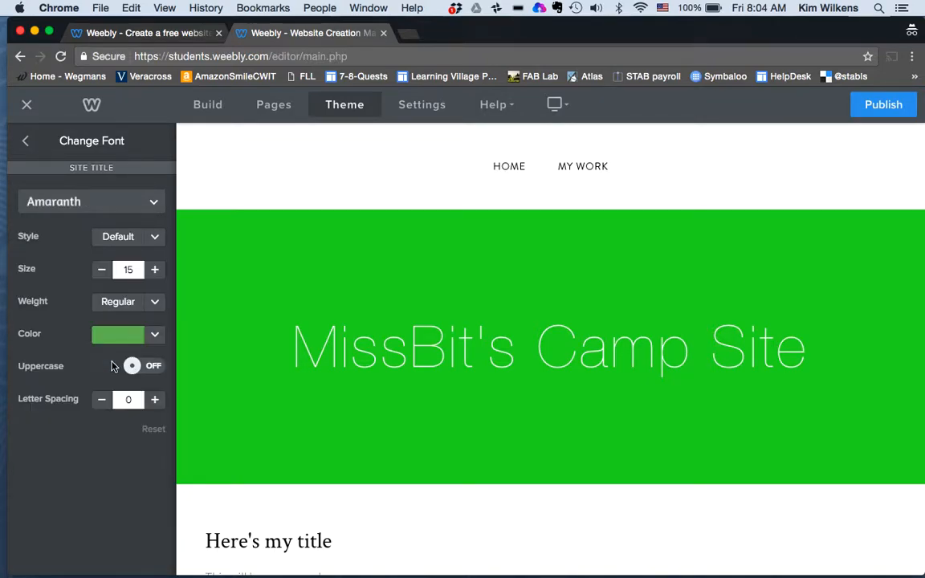
{"action": "left_click", "coordinate": [25, 141]}
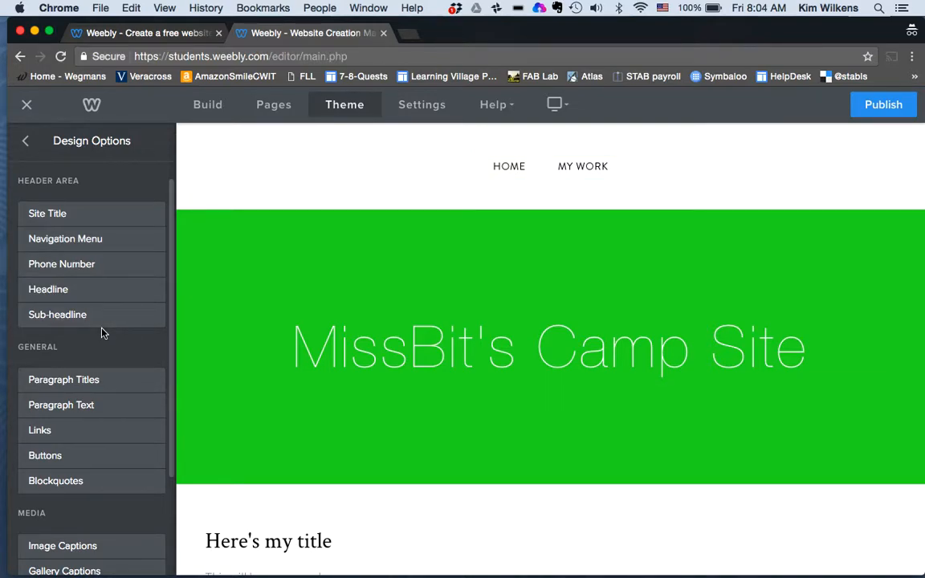
- Try Actor, Arial, Catamaran and Droid Sans as the Headline font, choose Folks Light, and leave the font options
{"action": "left_click", "coordinate": [156, 290]}
{"action": "left_click", "coordinate": [153, 202]}
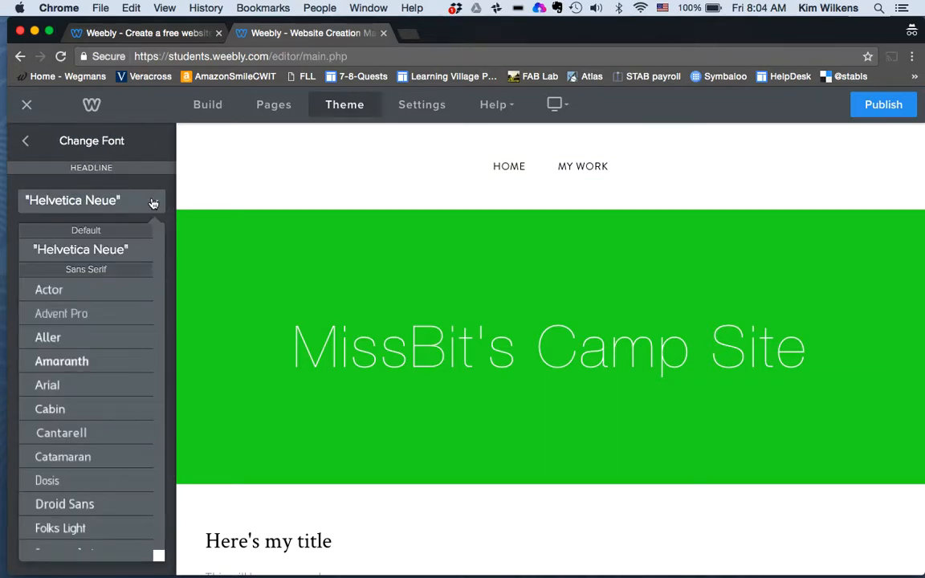
{"action": "left_click", "coordinate": [83, 290]}
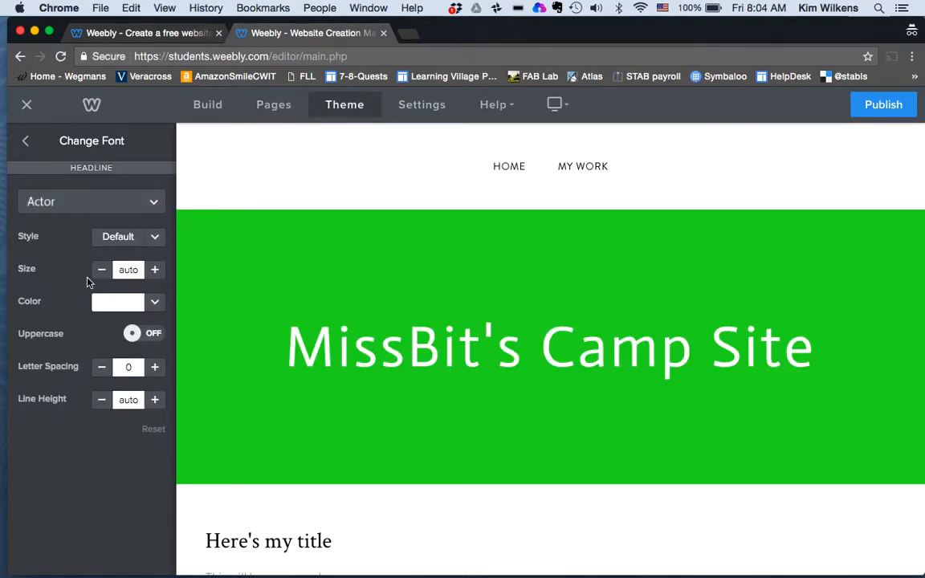
{"action": "left_click", "coordinate": [161, 201]}
{"action": "left_click", "coordinate": [129, 324]}
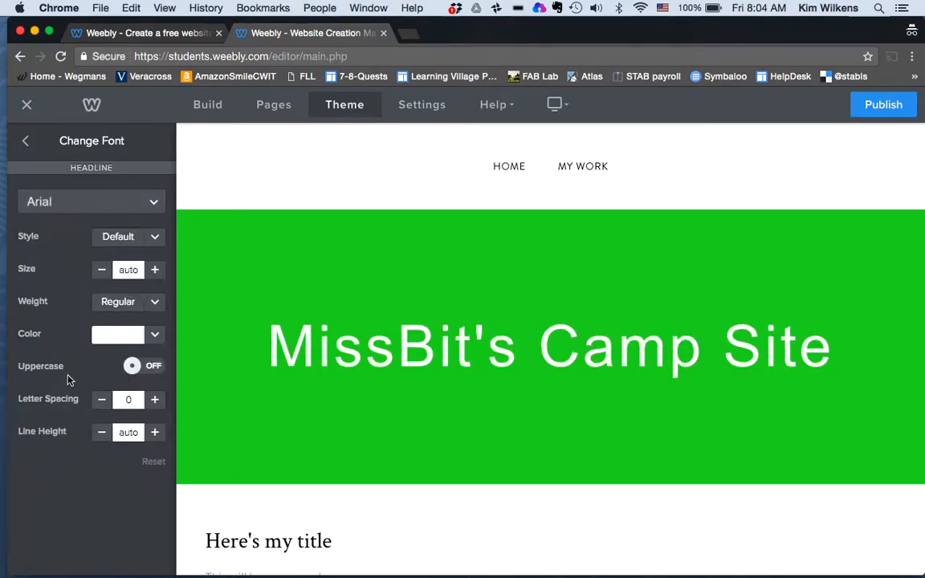
{"action": "left_click", "coordinate": [151, 202]}
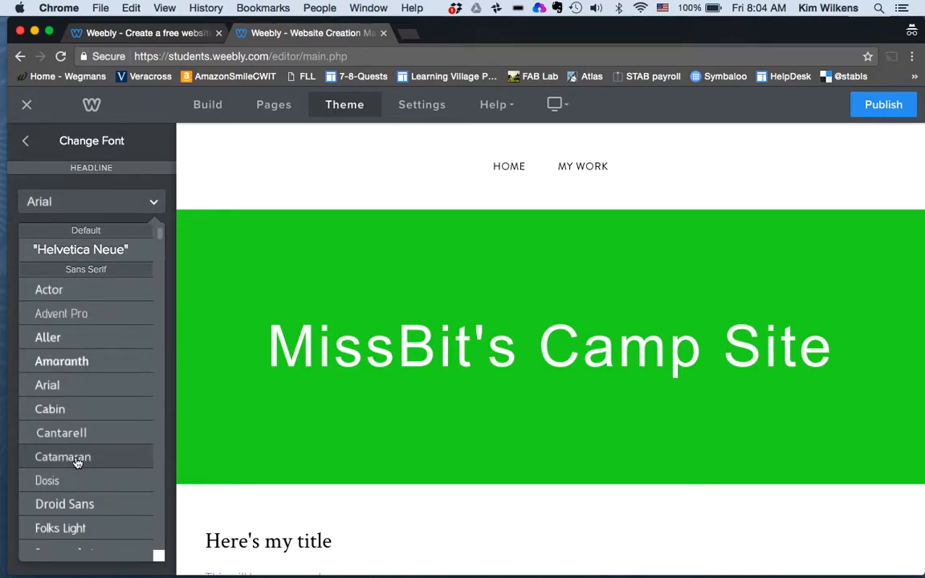
{"action": "left_click", "coordinate": [76, 464]}
{"action": "left_click", "coordinate": [161, 200]}
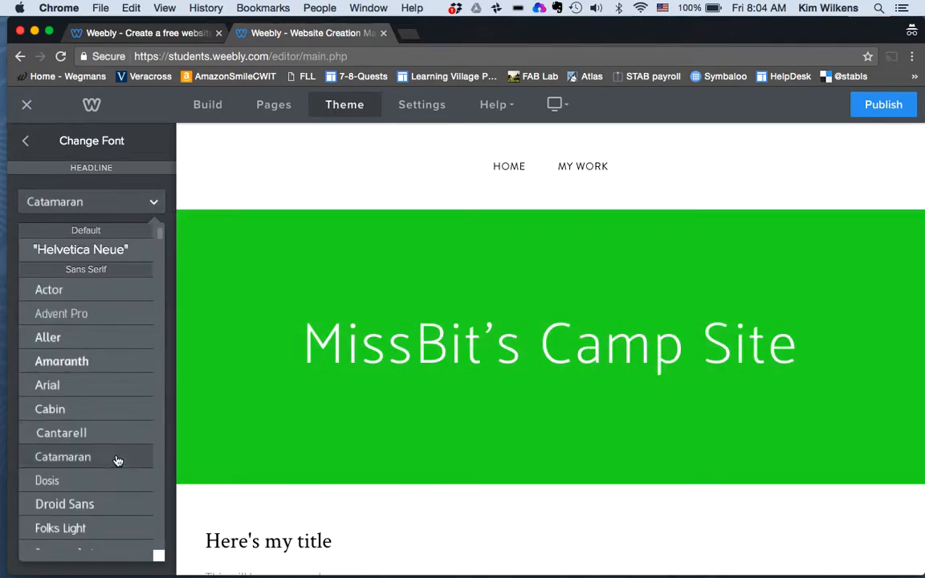
{"action": "left_click", "coordinate": [144, 503]}
{"action": "left_click", "coordinate": [153, 202]}
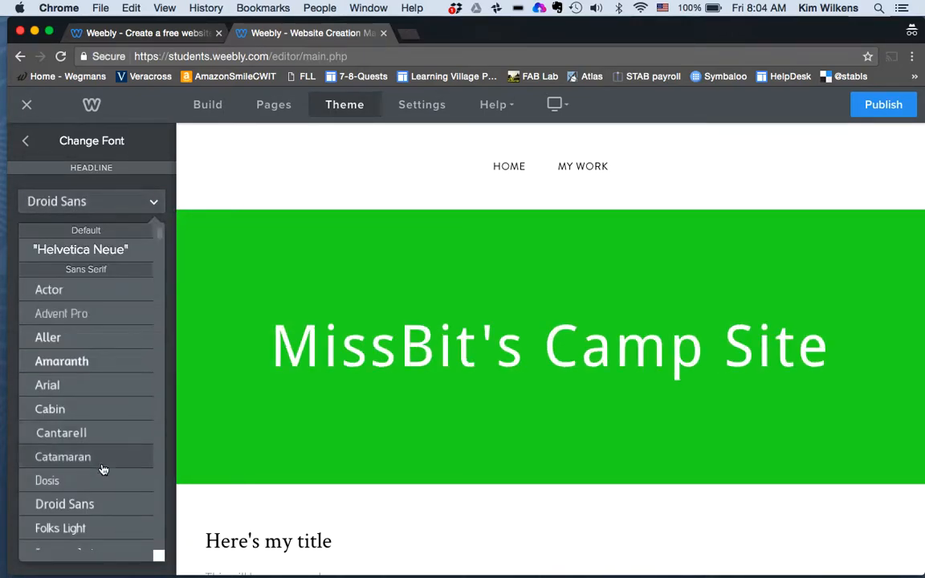
{"action": "left_click", "coordinate": [90, 529]}
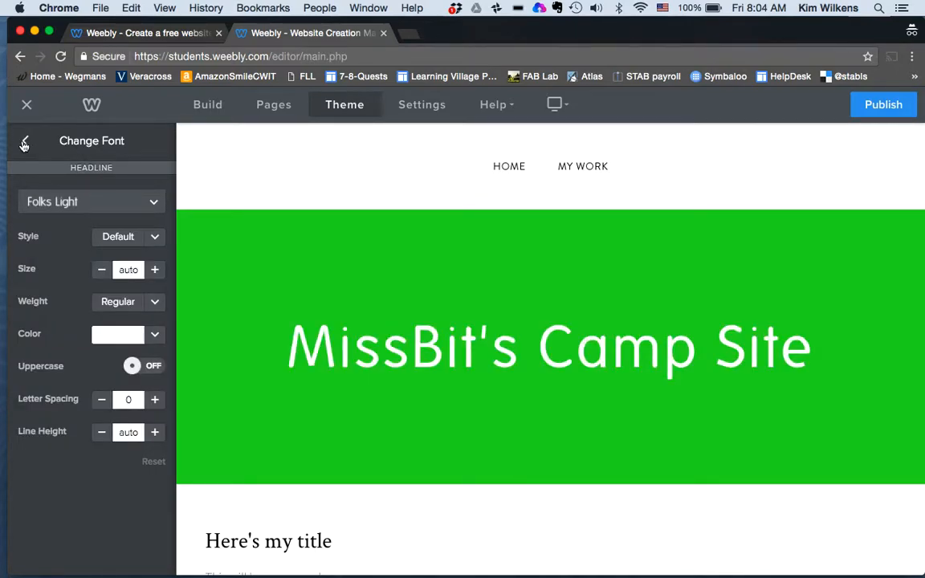
{"action": "left_click", "coordinate": [24, 143]}
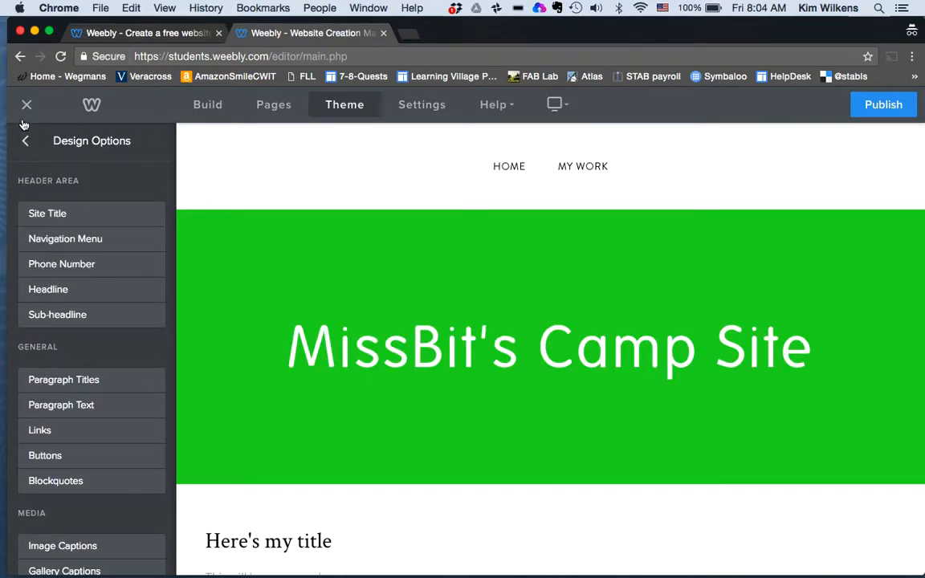
{"action": "left_click", "coordinate": [26, 141]}
- Review the site's General settings and the SEO settings, including the site description and meta keywords fields
{"action": "left_click", "coordinate": [436, 105]}
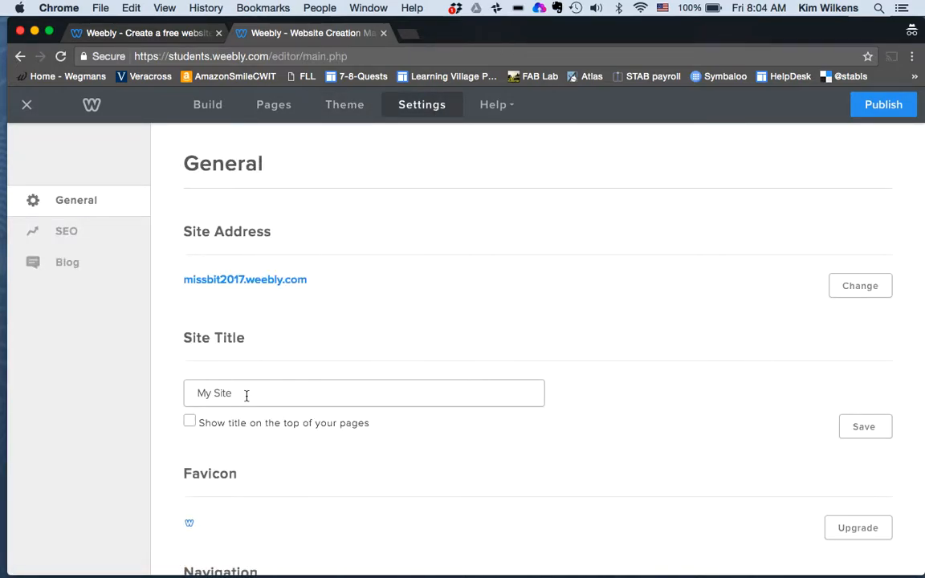
{"action": "left_click_drag", "start_coordinate": [241, 391], "coordinate": [168, 395]}
{"action": "scroll", "coordinate": [169, 395], "scroll_direction": "down", "scroll_amount": 5}
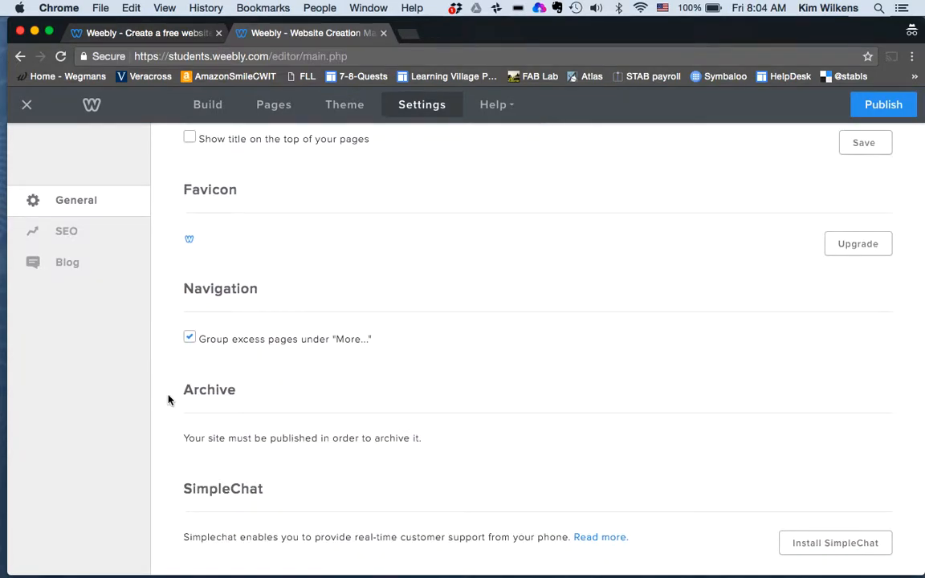
{"action": "left_click", "coordinate": [66, 233]}
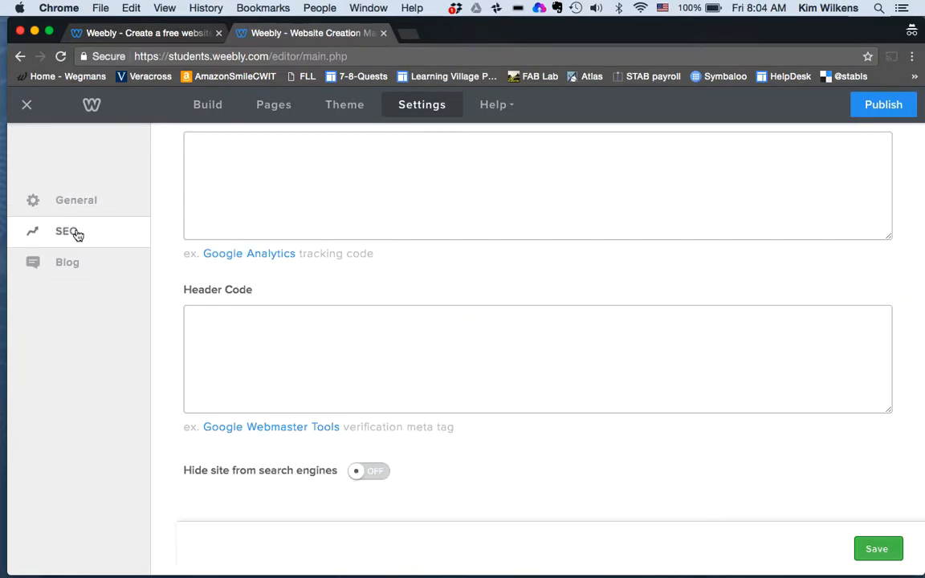
{"action": "scroll", "coordinate": [277, 270], "scroll_direction": "up", "scroll_amount": 5}
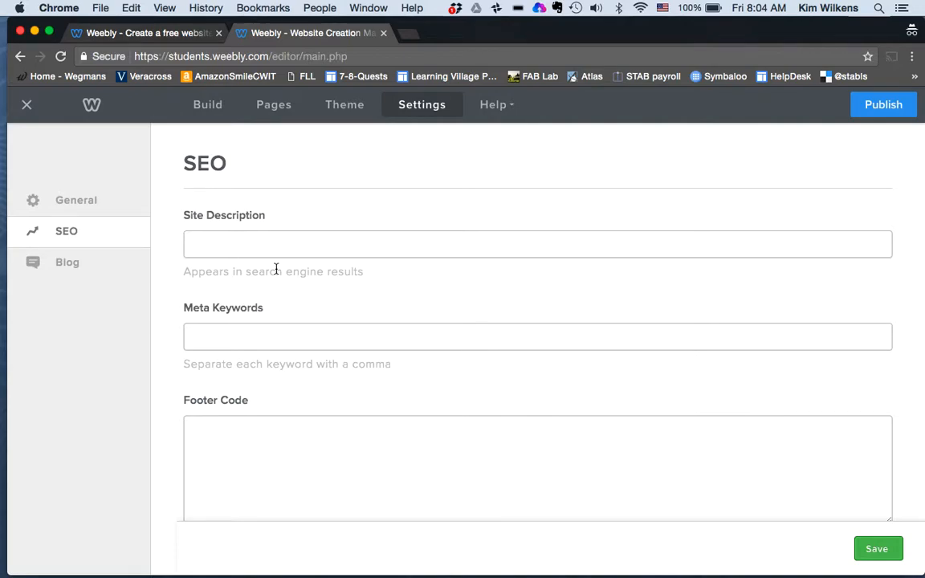
{"action": "left_click", "coordinate": [290, 243]}
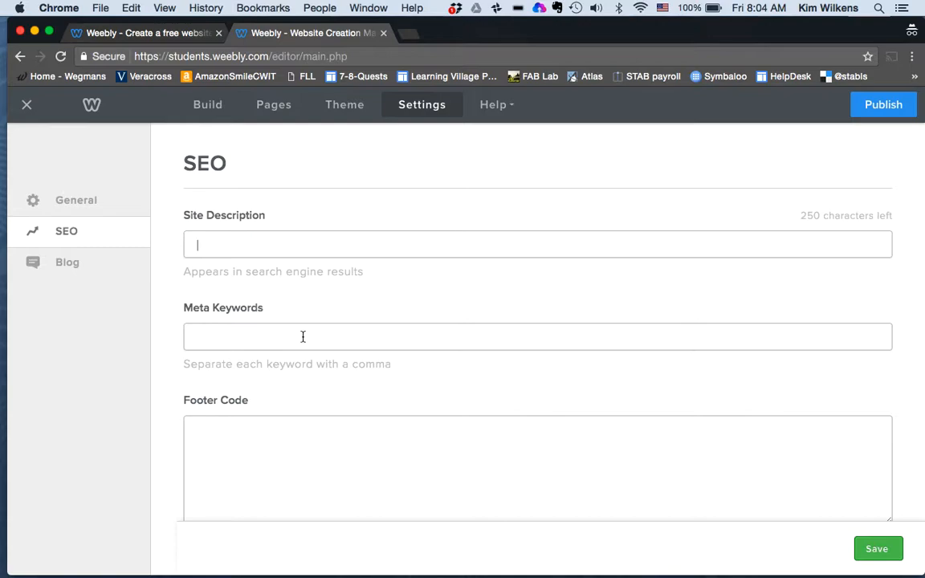
{"action": "left_click", "coordinate": [88, 207]}
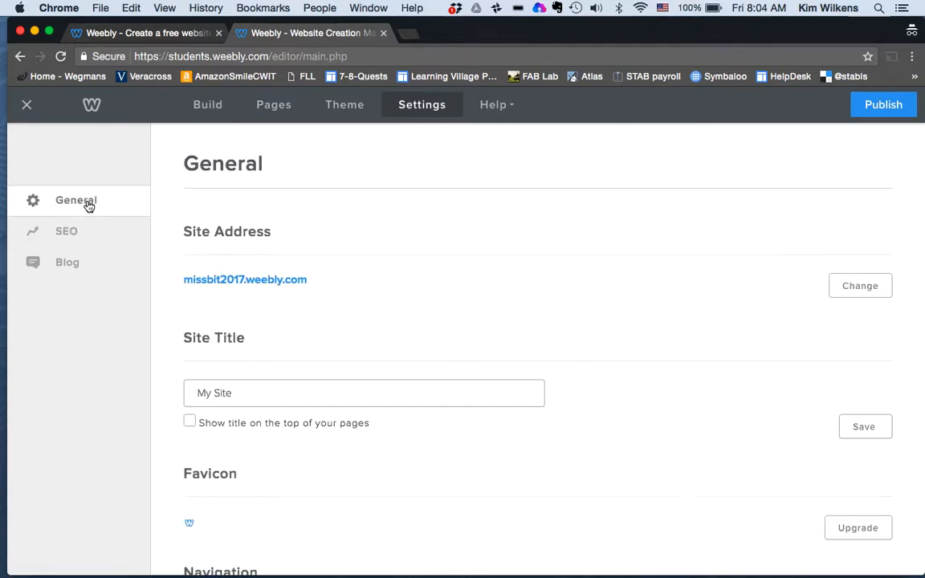
- Return to the page editor and publish the website on the Weebly subdomain missbit2017
{"action": "left_click", "coordinate": [213, 107]}
{"action": "left_click", "coordinate": [887, 108]}
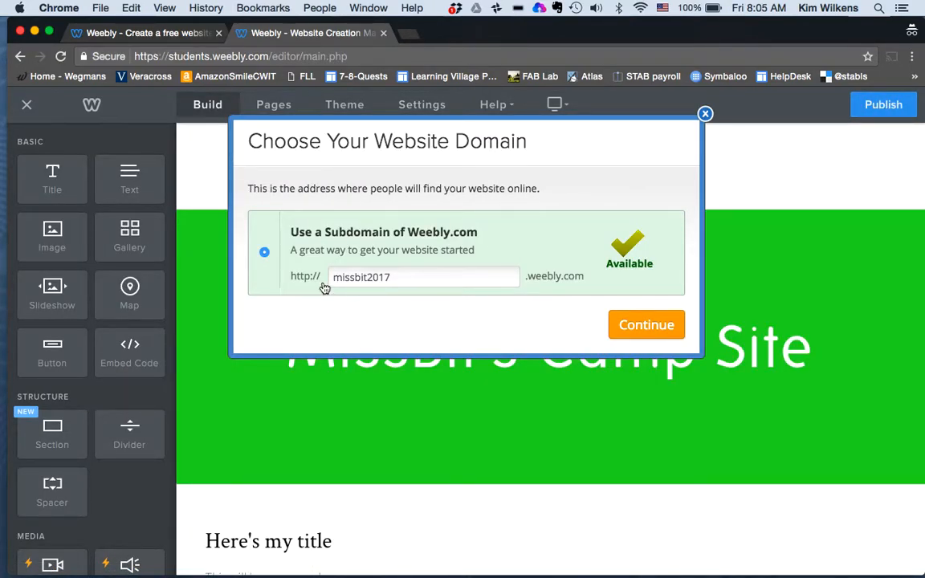
{"action": "left_click", "coordinate": [657, 329]}
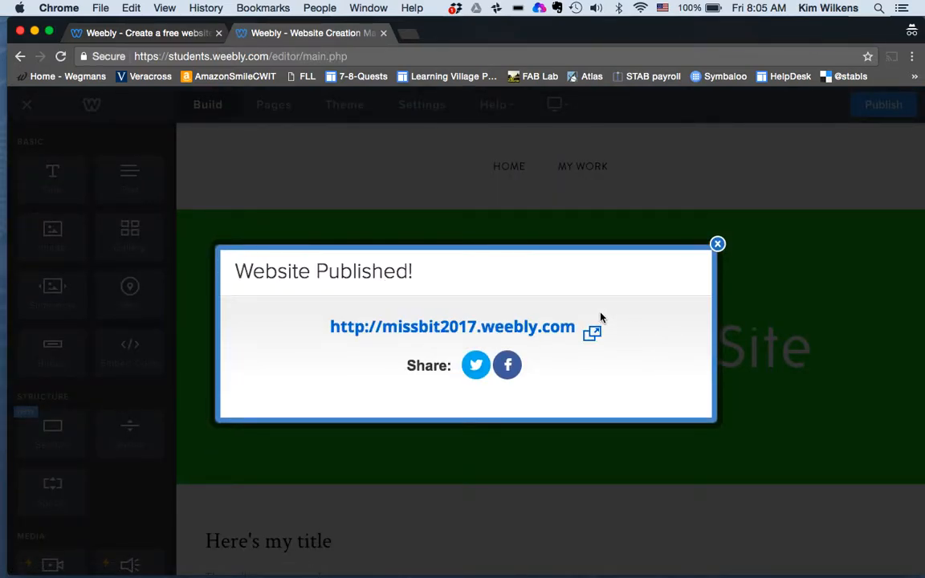
- Open the published site at missbit2017.weebly.com in the browser, then close it and dismiss the publishing confirmation
{"action": "left_click", "coordinate": [543, 327]}
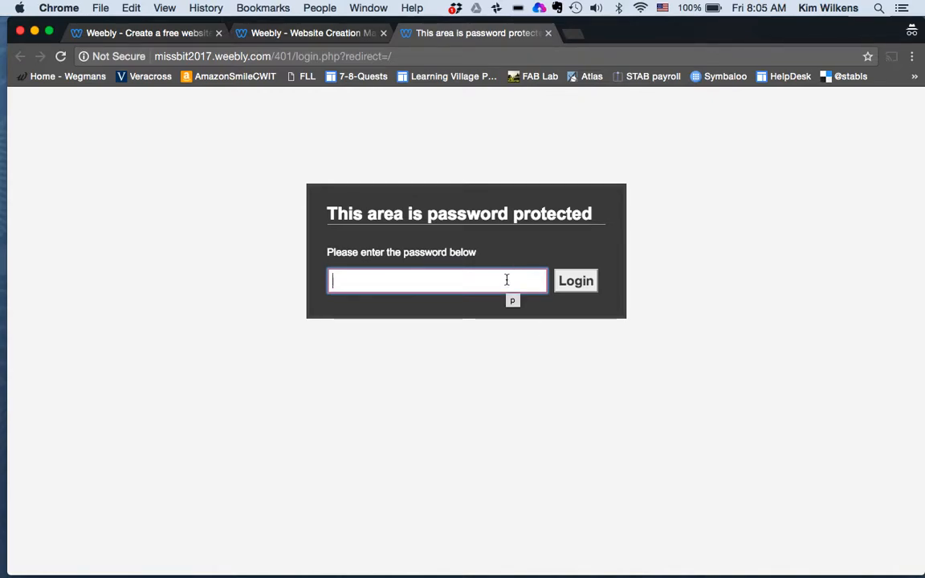
{"action": "left_click", "coordinate": [549, 34]}
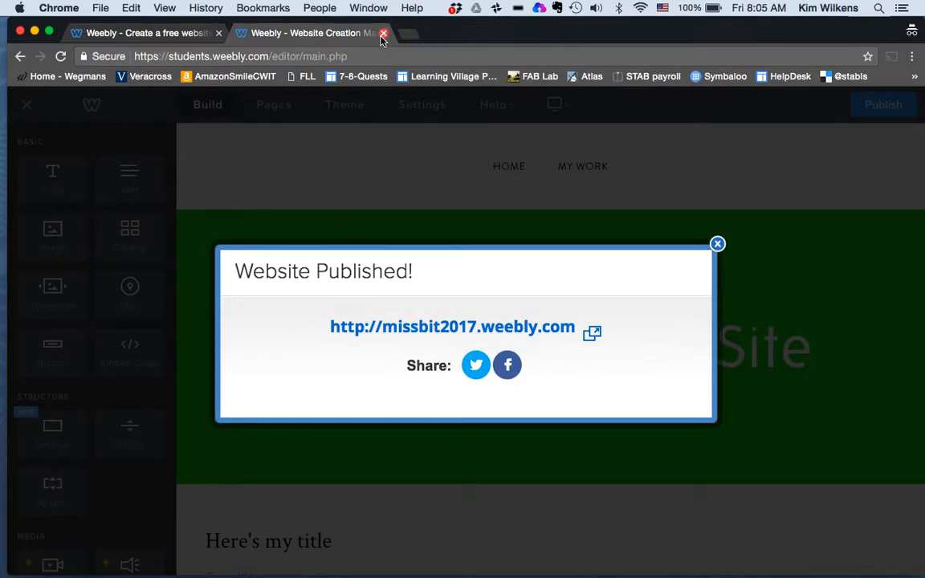
{"action": "left_click", "coordinate": [717, 243]}
{"action": "left_click", "coordinate": [878, 108]}
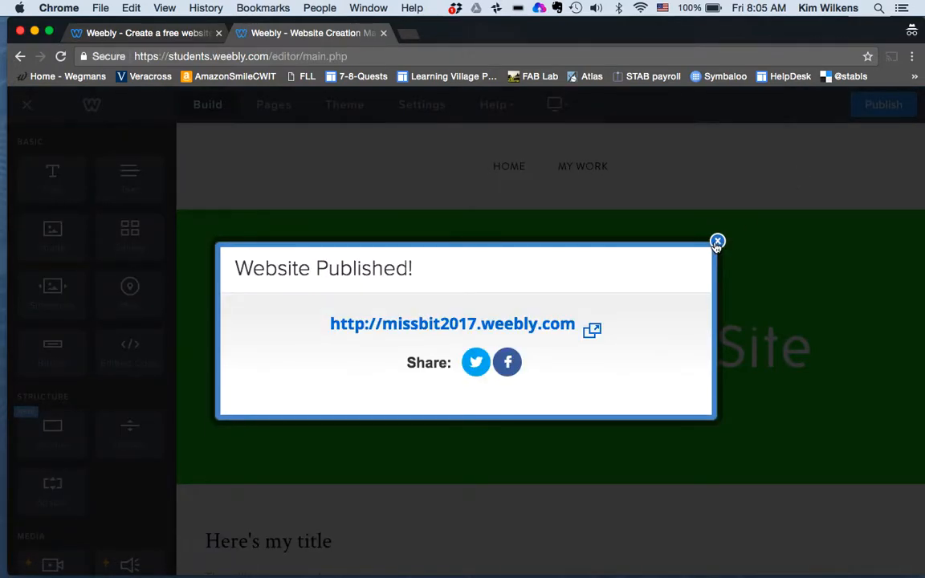
{"action": "left_click", "coordinate": [651, 221]}
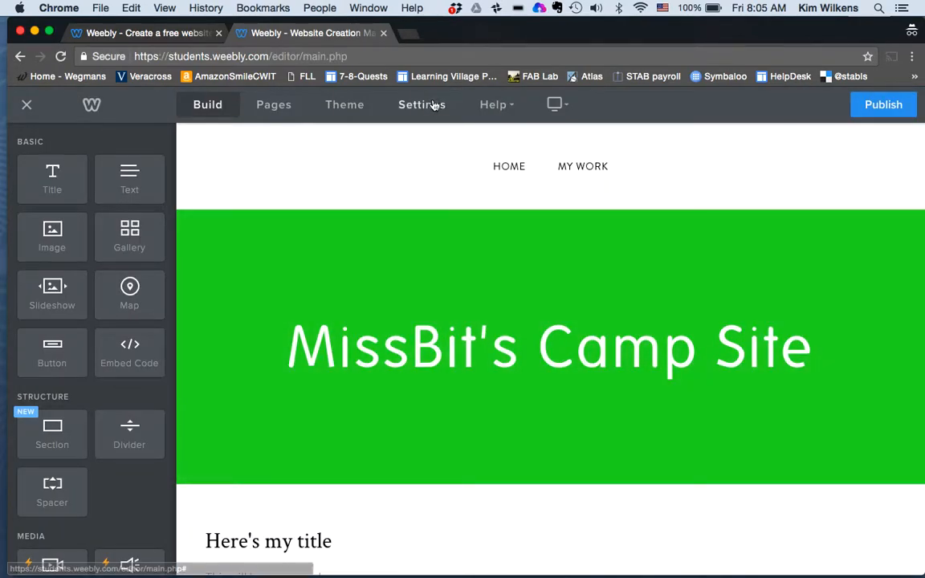
- Examine the General settings down to the Un-publish section, and return to the page editor
{"action": "left_click", "coordinate": [434, 104]}
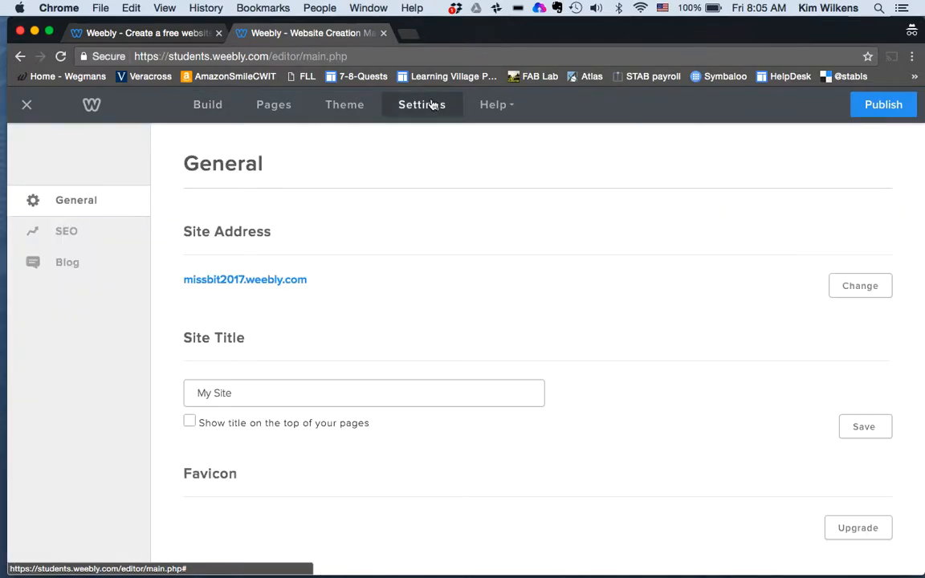
{"action": "scroll", "coordinate": [341, 261], "scroll_direction": "down", "scroll_amount": 10}
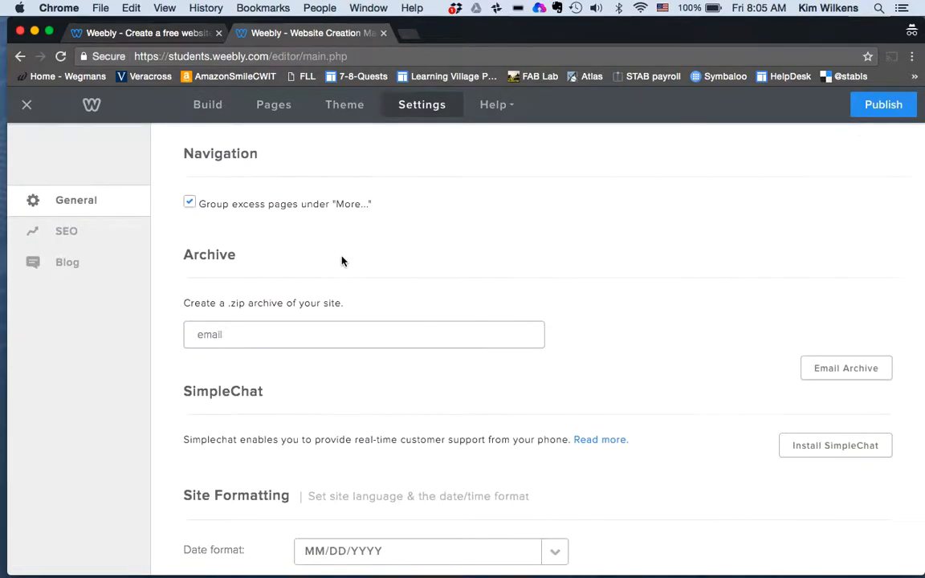
{"action": "scroll", "coordinate": [342, 261], "scroll_direction": "down", "scroll_amount": 2}
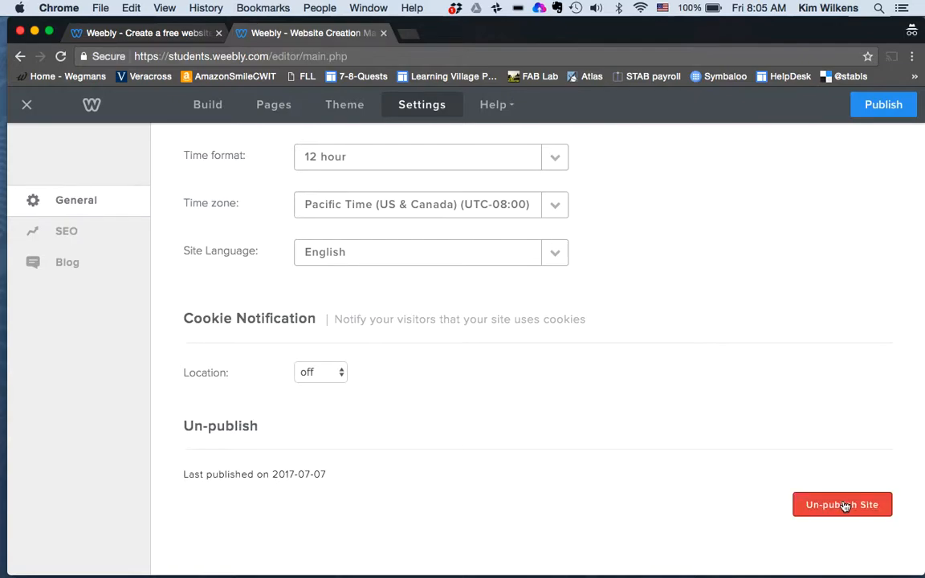
{"action": "scroll", "coordinate": [756, 451], "scroll_direction": "up", "scroll_amount": 10}
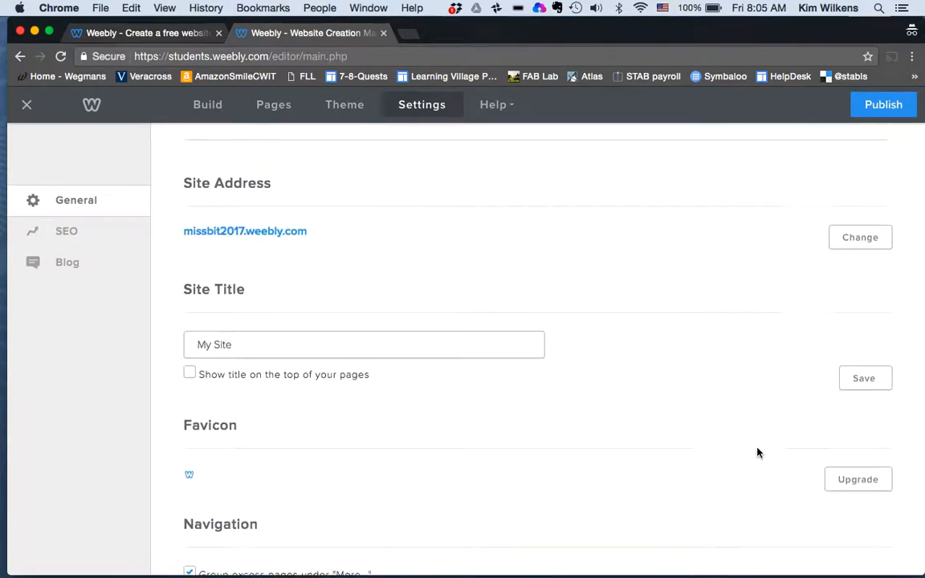
{"action": "left_click", "coordinate": [206, 108]}
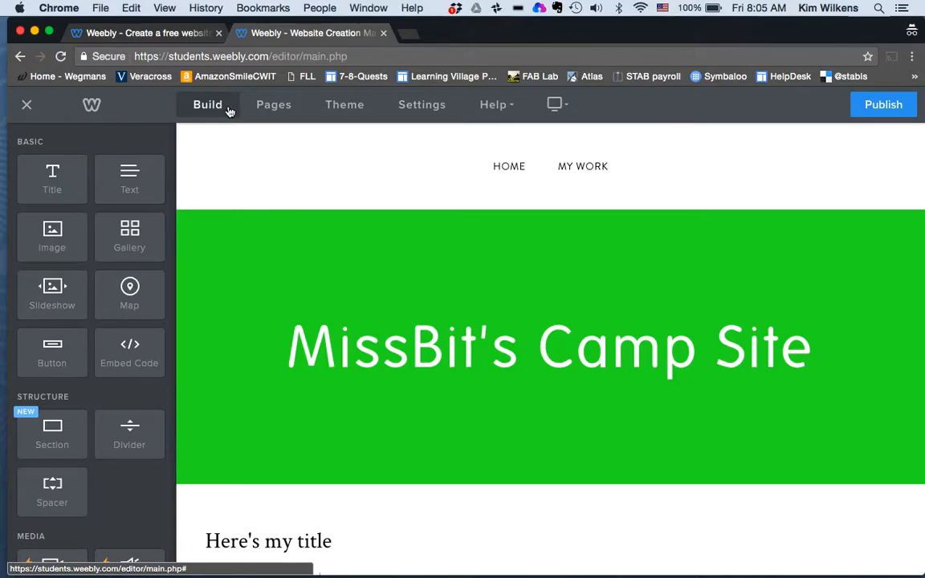
{"action": "mouse_move", "coordinate": [403, 566]}
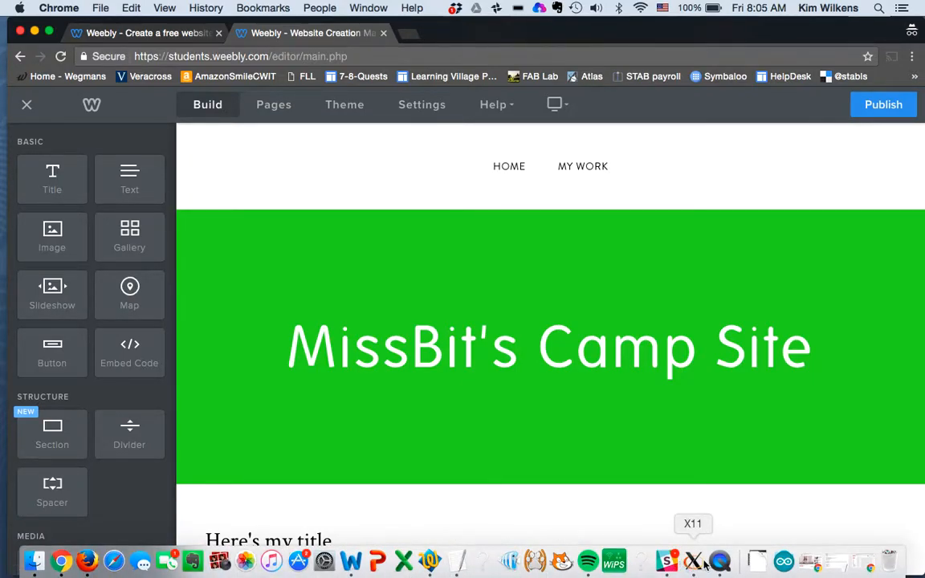
{"action": "left_click", "coordinate": [721, 562]}
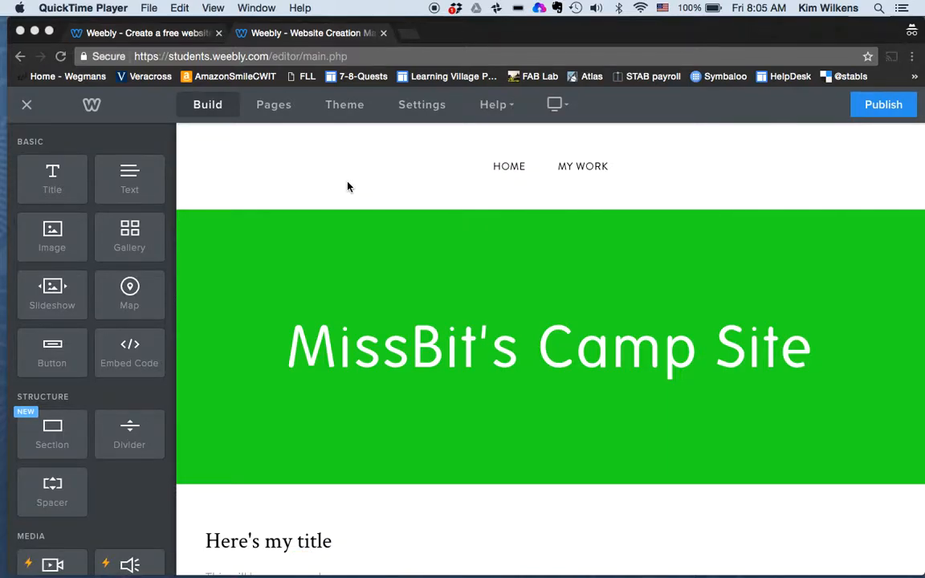